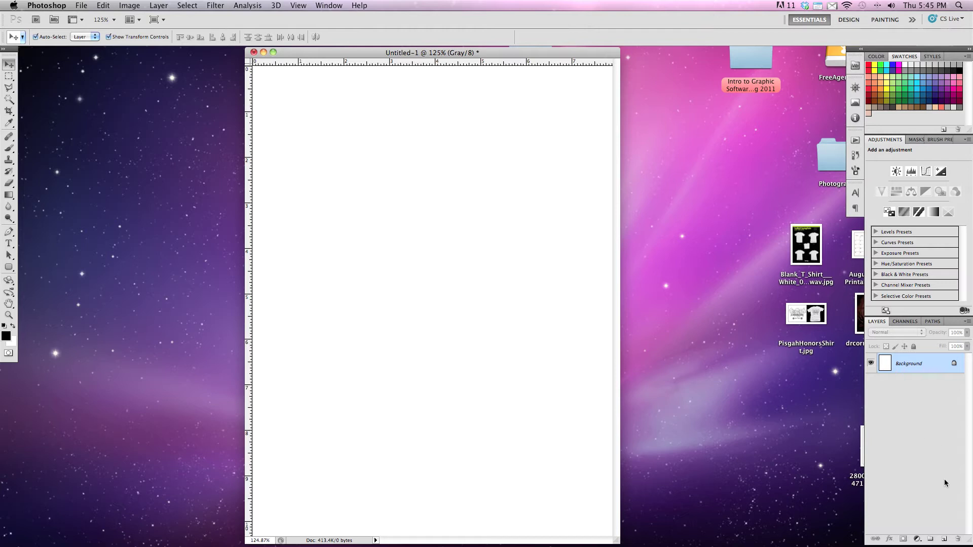
Add a new layer and paint a black brush outline of a pear-shaped figure with two dot eyes and a smile
click(945, 540)
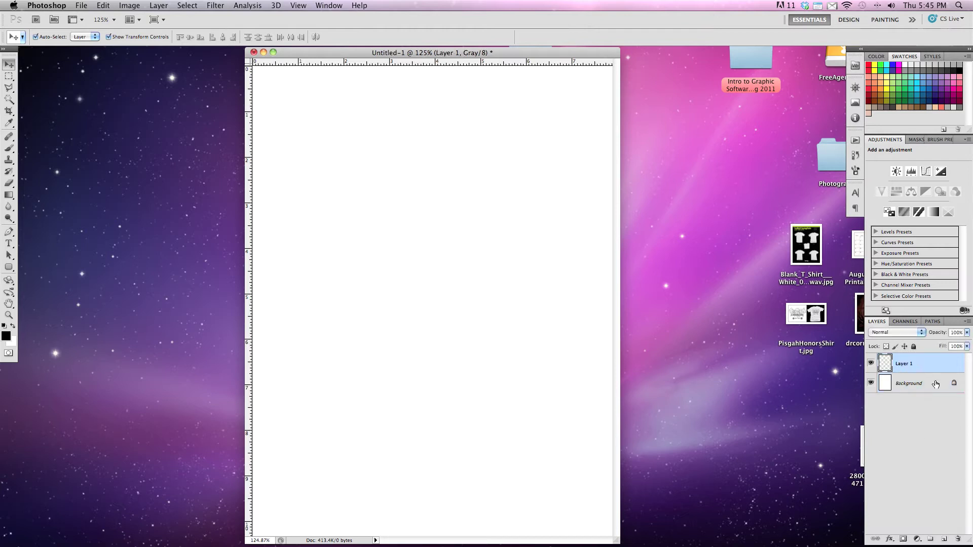
click(9, 151)
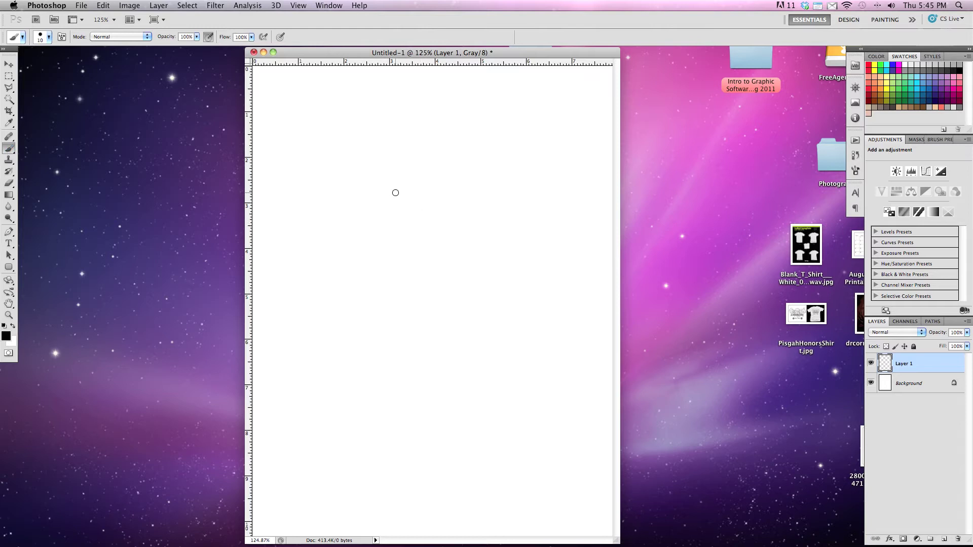
mouse_move(413, 189)
mouse_down()
mouse_move(367, 351)
mouse_move(517, 368)
mouse_move(470, 276)
mouse_move(463, 215)
mouse_move(418, 188)
mouse_up()
click(398, 220)
click(433, 230)
mouse_move(415, 305)
mouse_down()
mouse_move(434, 326)
mouse_move(452, 311)
mouse_up()
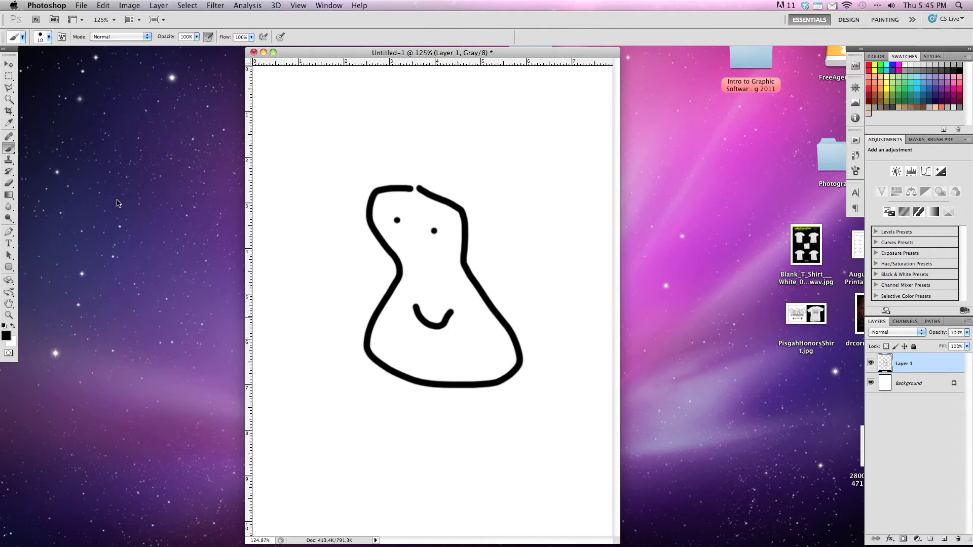
Move the painted figure slightly toward the page's left edge and rotate it about -1.8°
click(9, 65)
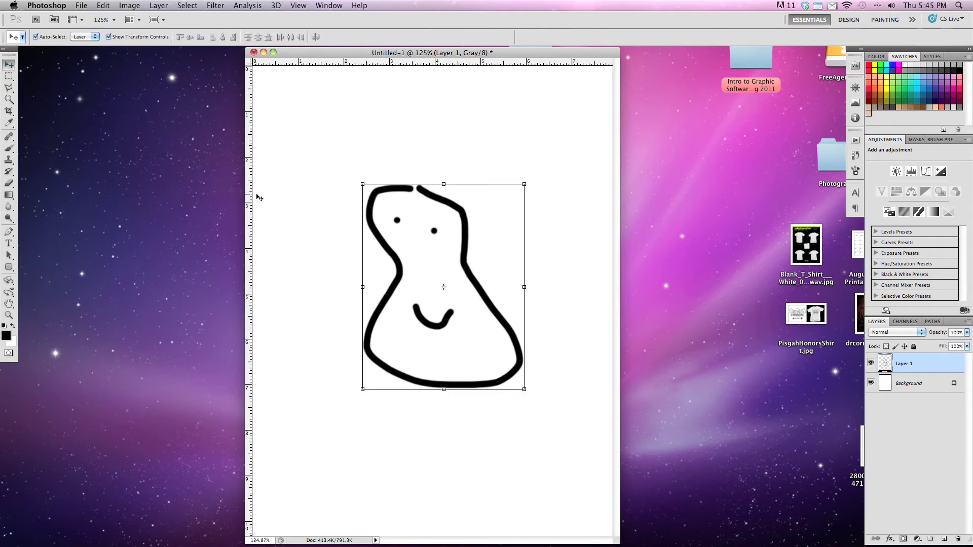
mouse_move(460, 253)
mouse_down()
mouse_move(435, 202)
mouse_move(427, 288)
mouse_move(476, 282)
mouse_move(438, 251)
mouse_up()
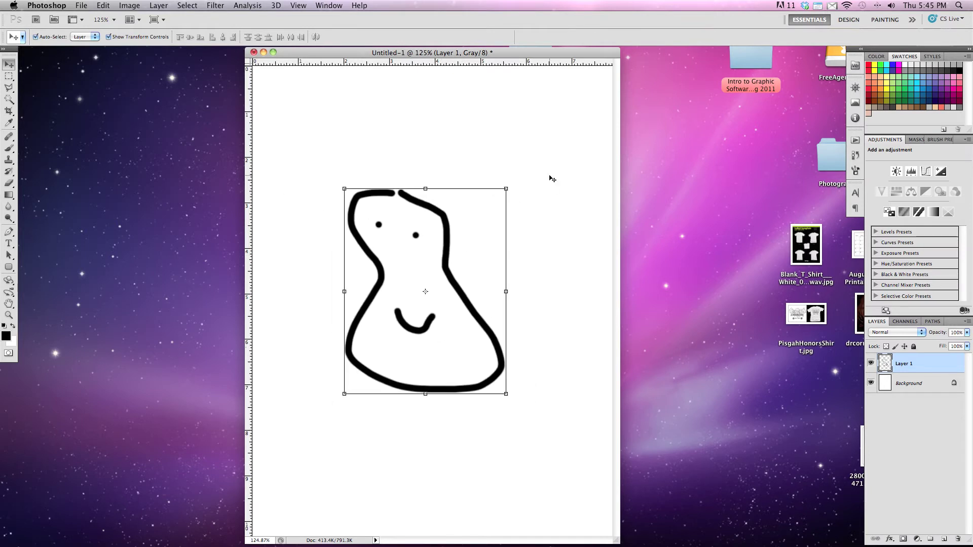
drag(517, 187, 513, 182)
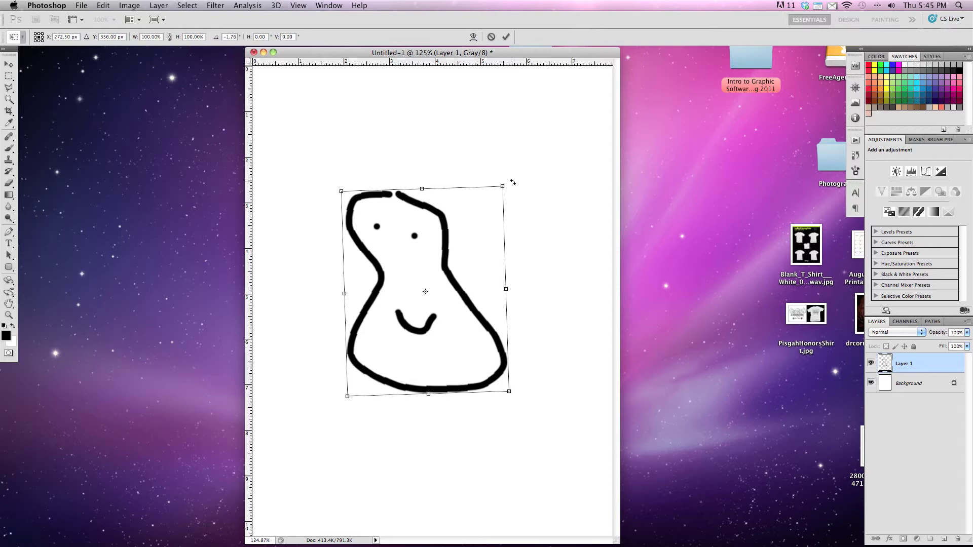
key(Escape)
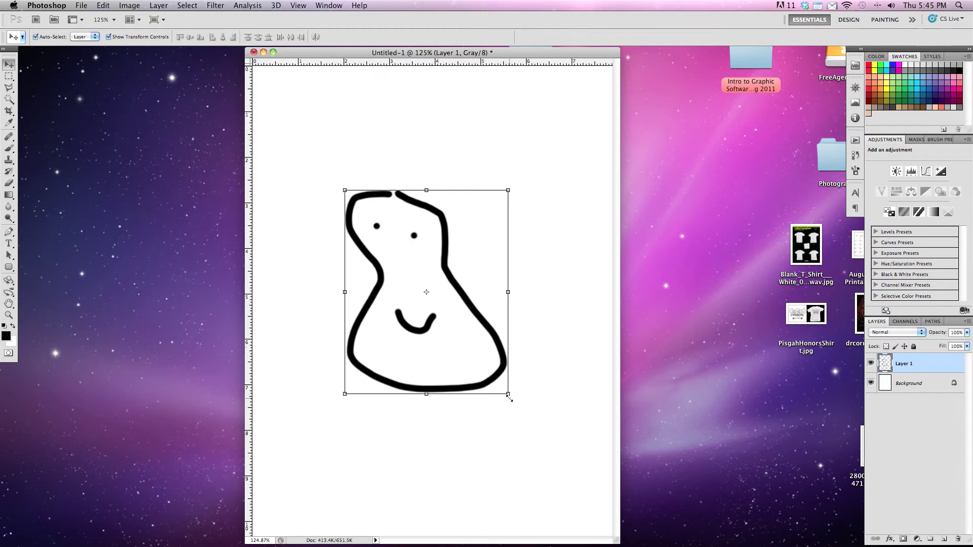
Scale the figure on Layer 1 down proportionally to about 7.5%, then deselect the layer
mouse_move(509, 395)
mouse_down()
mouse_move(398, 247)
mouse_move(353, 213)
mouse_up()
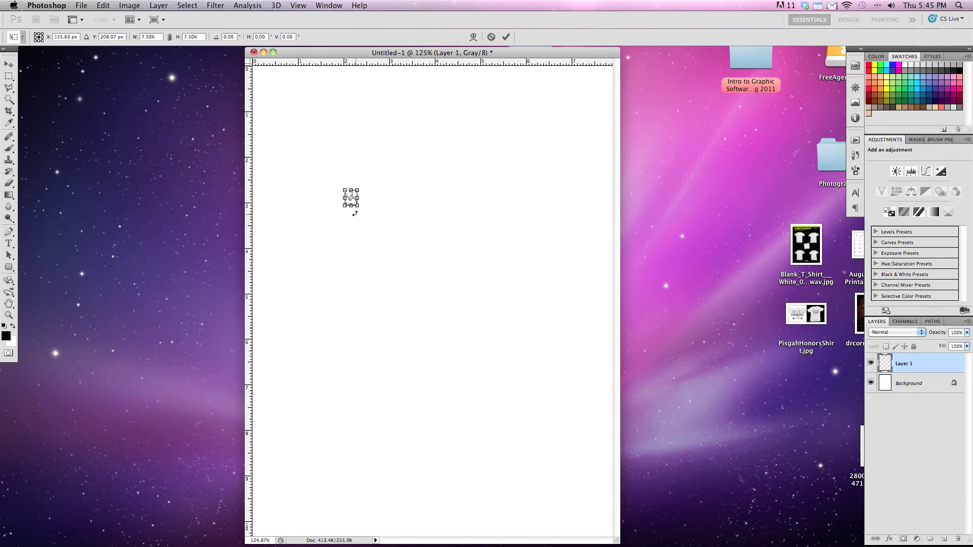
key(Return)
click(470, 247)
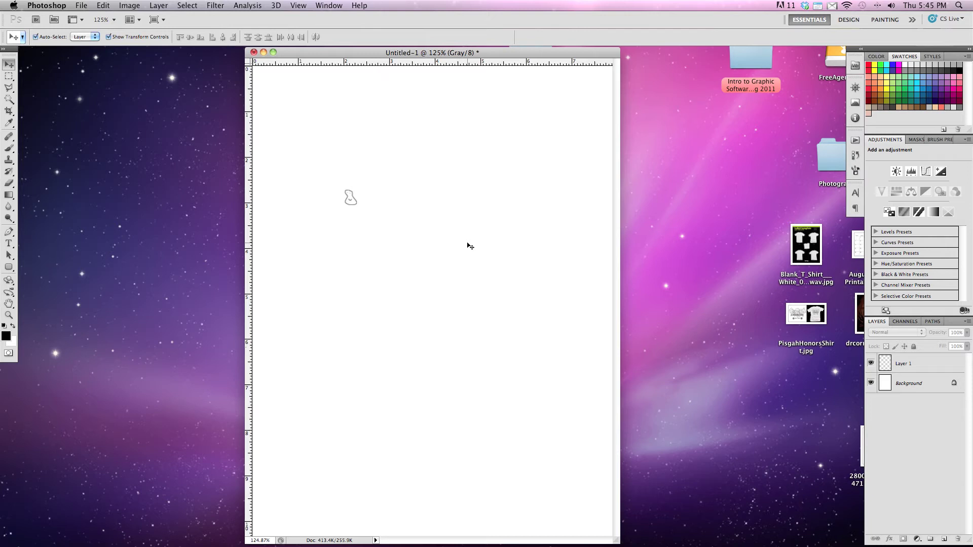
Enlarge the tiny figure on Layer 1 back to roughly its original size
click(356, 203)
drag(358, 204, 509, 391)
key(Return)
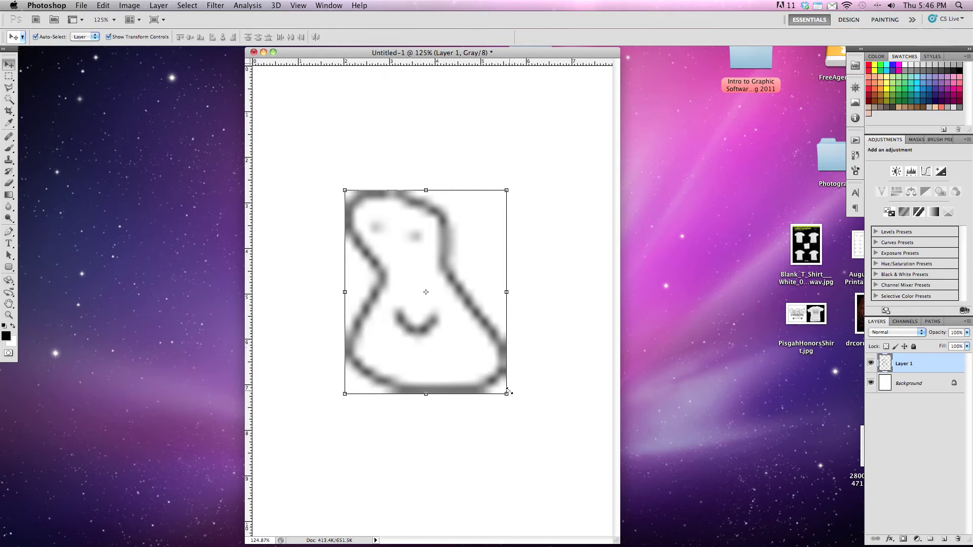
click(507, 392)
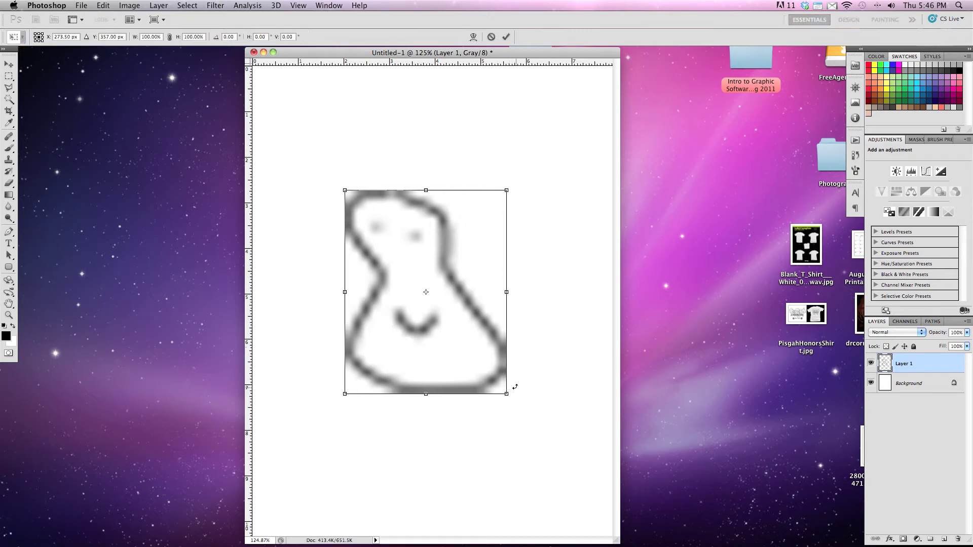
key(Return)
Move the blurred figure into the left half of the page and deselect it
click(540, 367)
drag(504, 348, 448, 357)
click(503, 388)
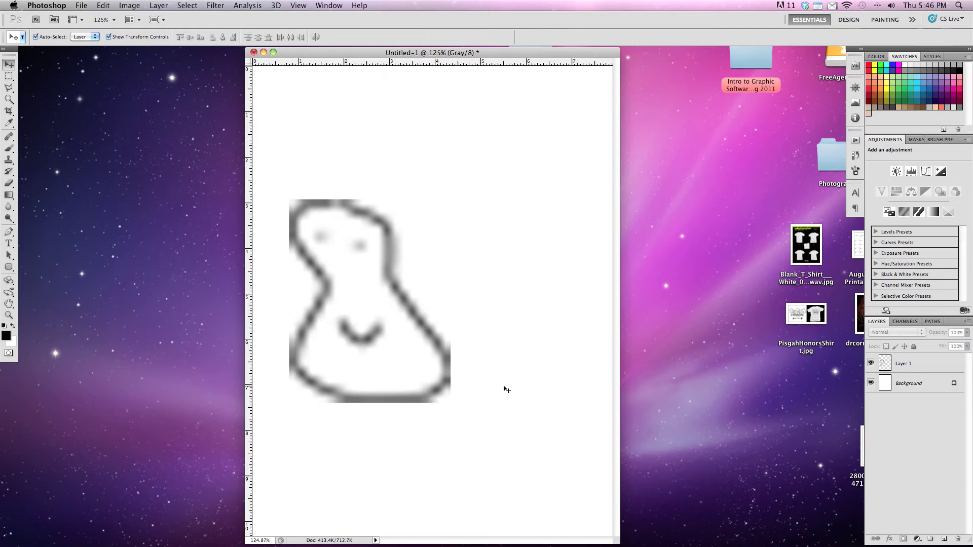
Add another layer and paint a second black figure with two eyes and a smile beside the blurred one
click(944, 540)
click(9, 148)
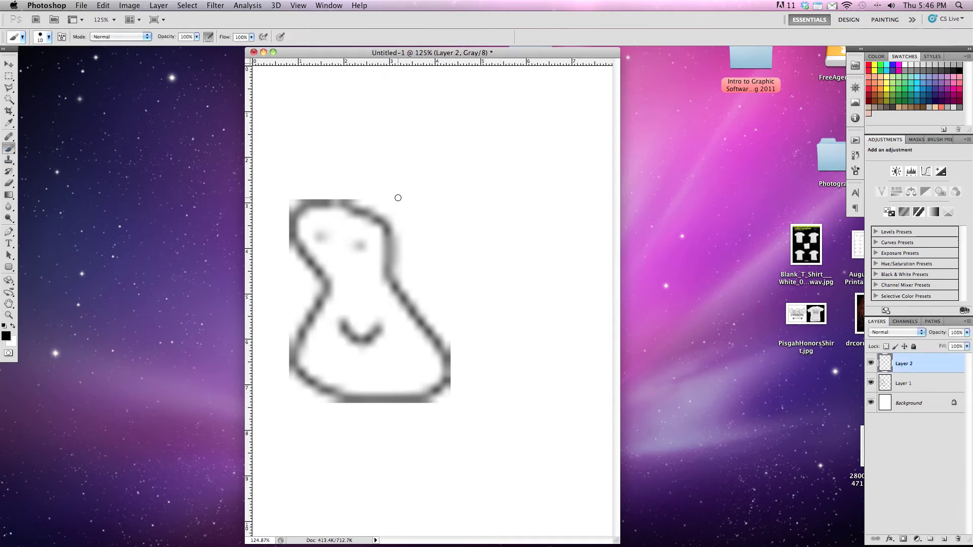
mouse_move(495, 200)
mouse_down()
mouse_move(503, 273)
mouse_move(492, 341)
mouse_move(559, 381)
mouse_move(584, 290)
mouse_move(544, 203)
mouse_move(509, 199)
mouse_up()
click(501, 233)
click(538, 233)
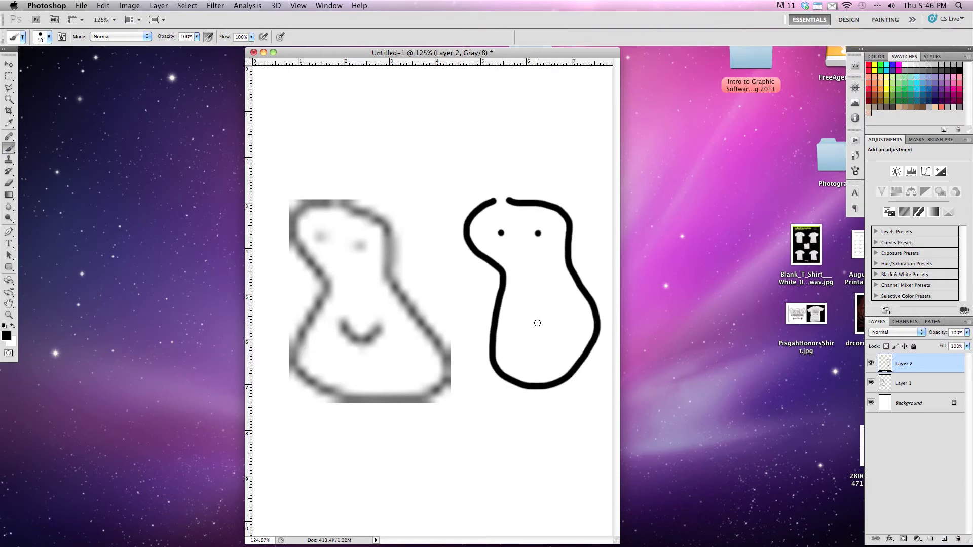
drag(532, 320, 578, 318)
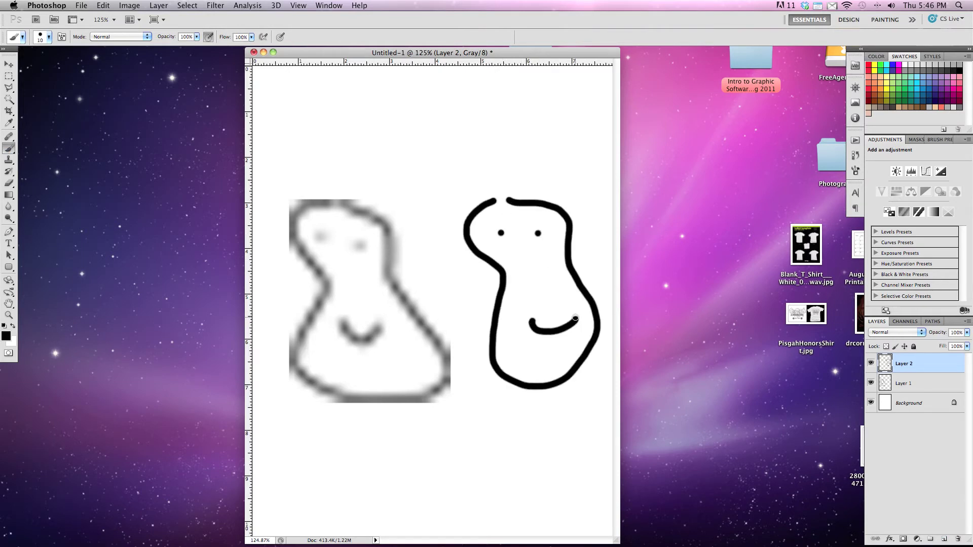
Convert Layer 2 with the second figure to a smart object
click(9, 65)
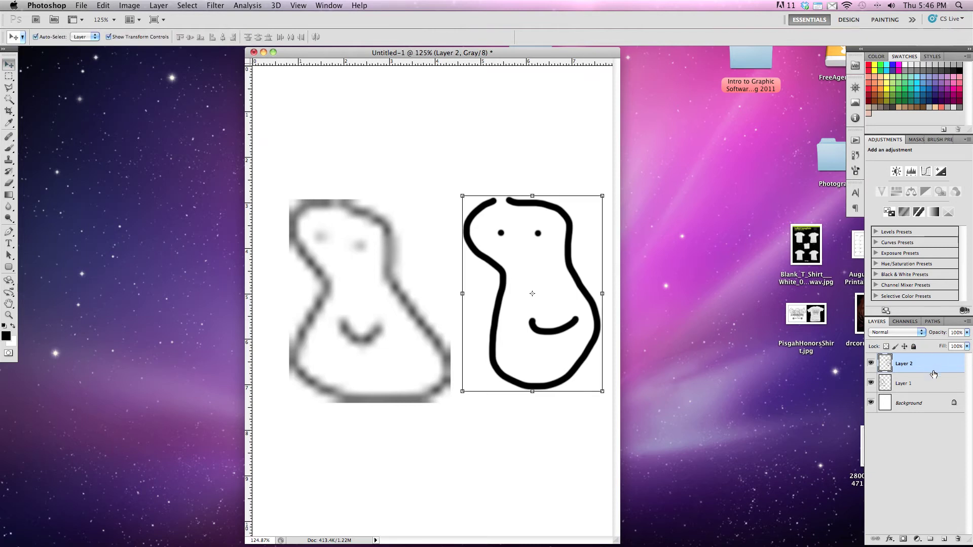
click(164, 6)
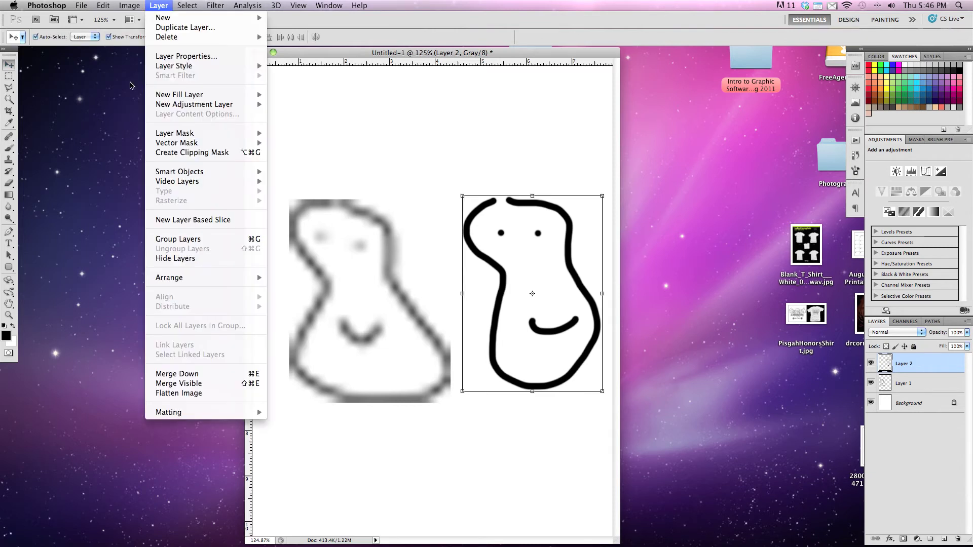
mouse_move(188, 176)
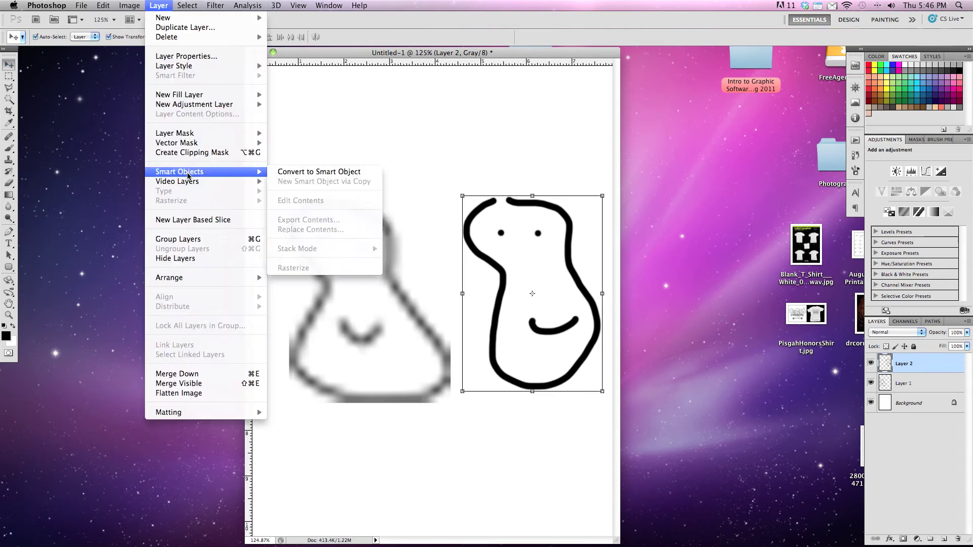
click(285, 174)
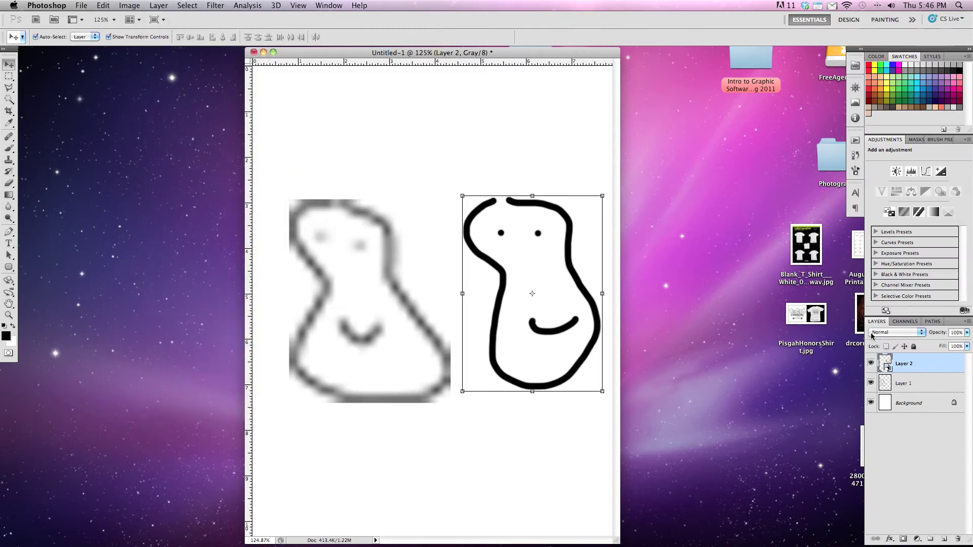
click(968, 323)
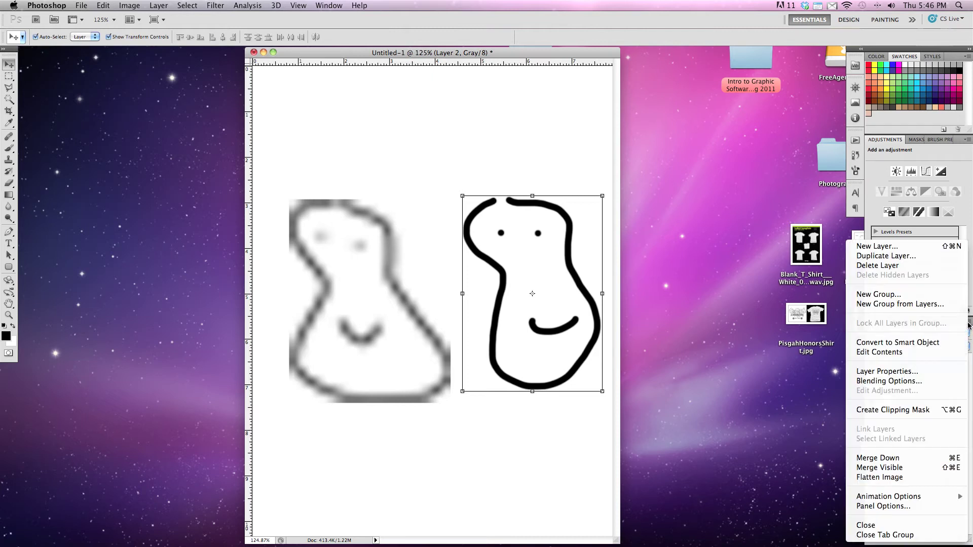
click(907, 448)
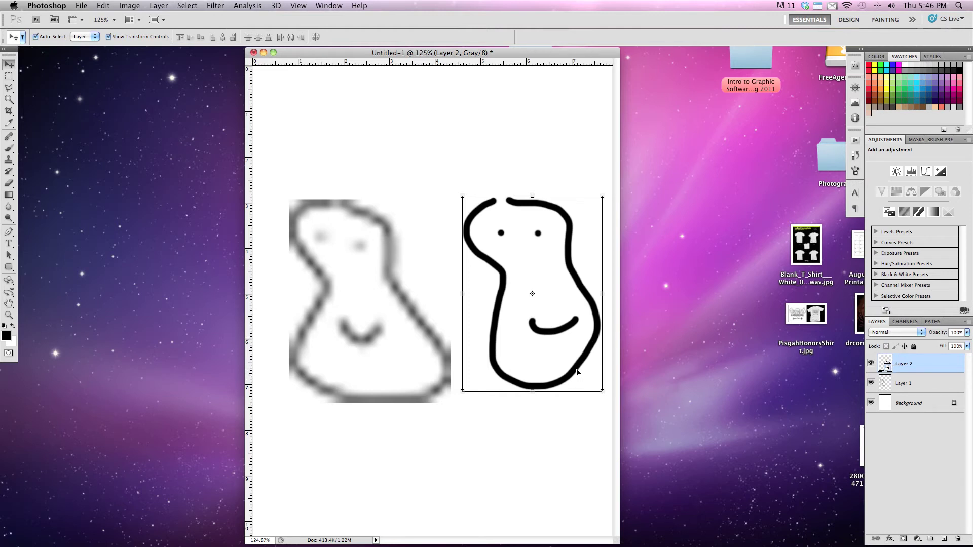
Shrink the smart object figure to a tiny size above the blurred figure and deselect it
mouse_move(577, 371)
mouse_down()
mouse_move(560, 375)
mouse_move(534, 331)
mouse_move(501, 349)
mouse_move(535, 342)
mouse_move(539, 329)
mouse_move(560, 348)
mouse_move(427, 168)
mouse_up()
key(Return)
click(453, 209)
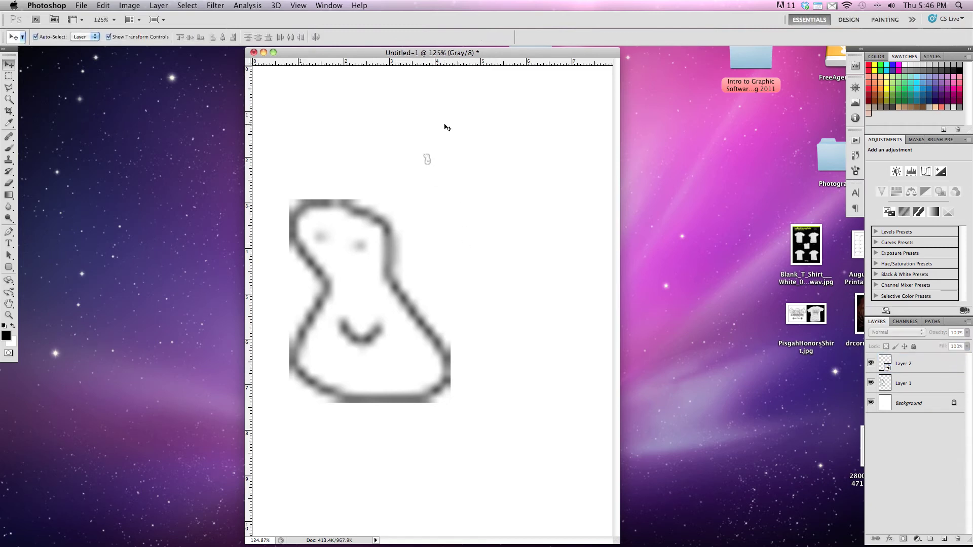
Enlarge the tiny smart object figure until it is about as tall as the blurred figure
click(428, 161)
drag(431, 166, 564, 371)
key(Return)
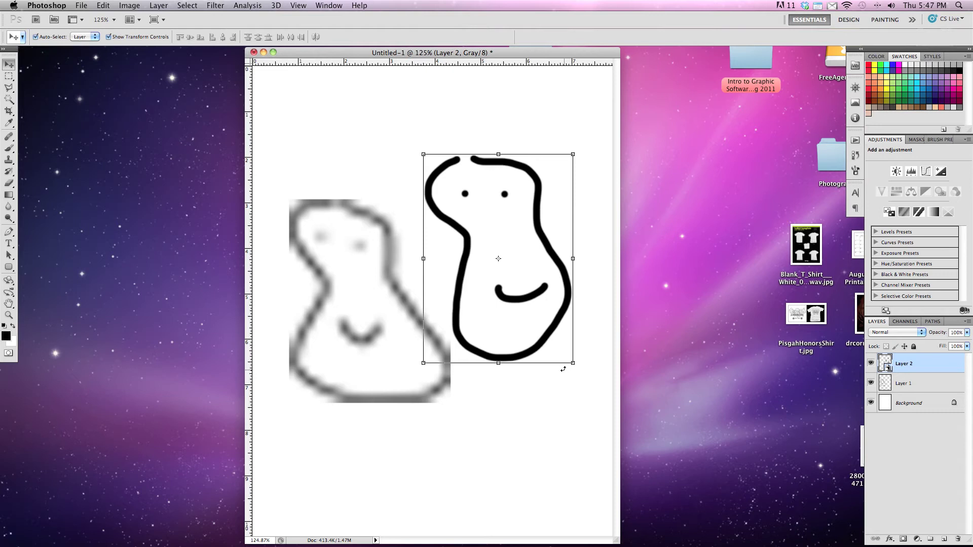
Scale the smart object up from its centre to about 275% and shift it up and slightly right
mouse_move(424, 363)
mouse_down()
mouse_move(374, 439)
mouse_move(238, 506)
mouse_up()
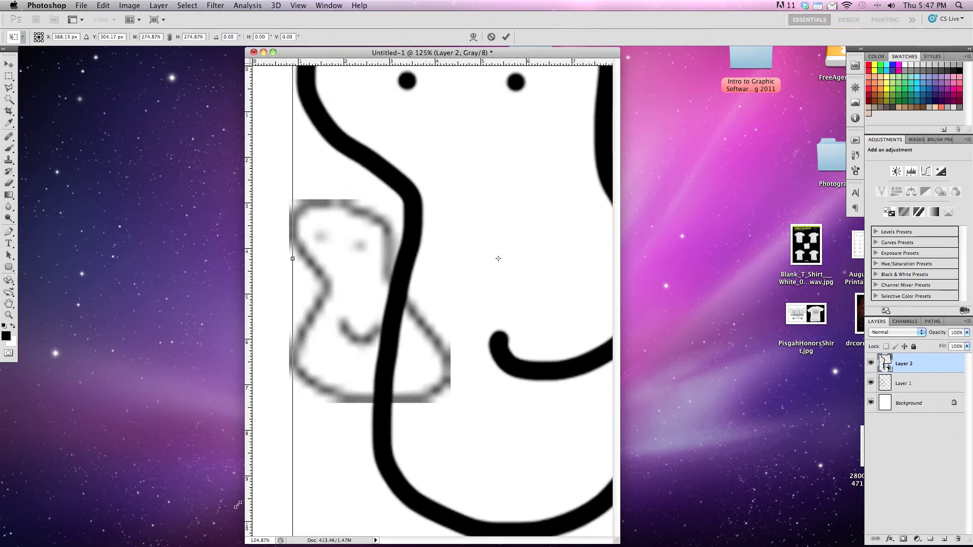
key(Return)
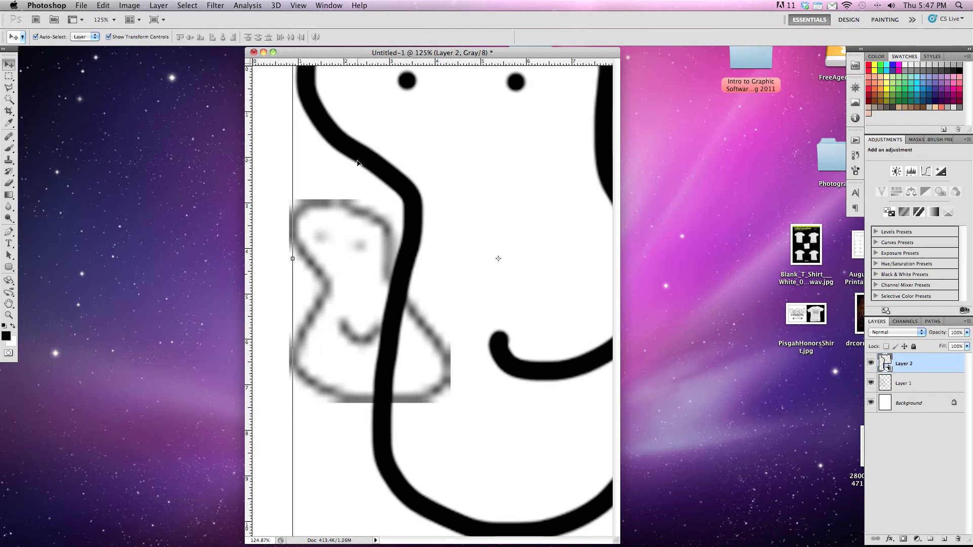
drag(405, 316, 419, 253)
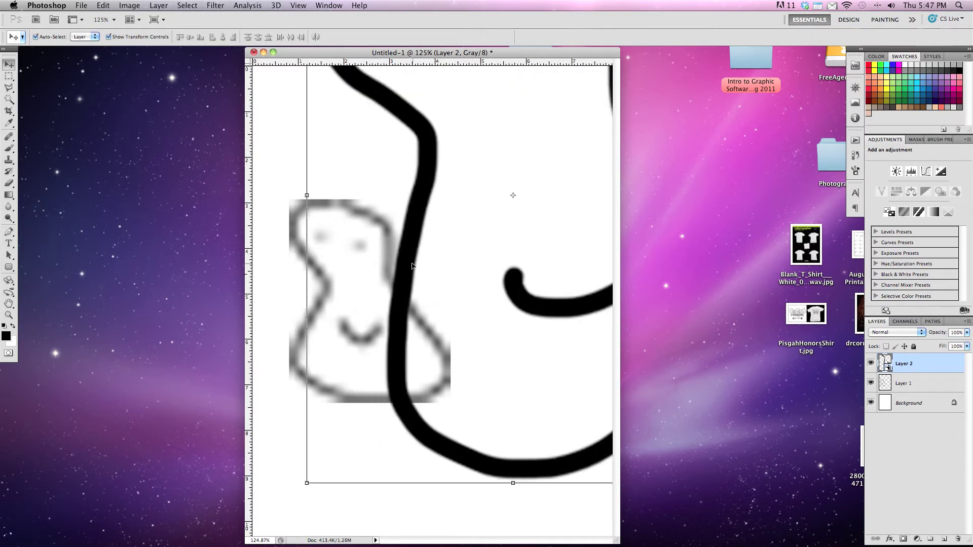
Scale the smart object down to about 34% and position it to the right of the blurred figure
key(ctrl+t)
drag(306, 483, 442, 294)
drag(482, 204, 485, 311)
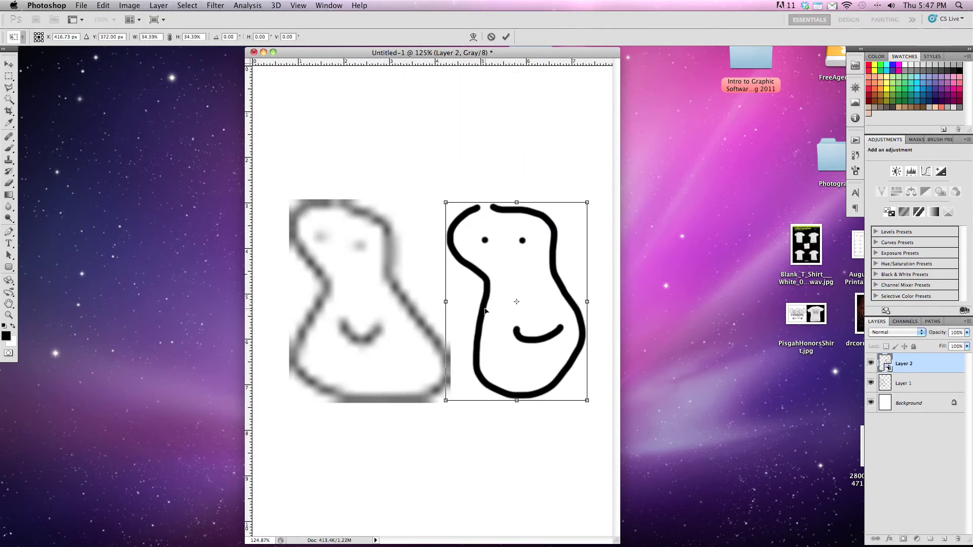
key(Return)
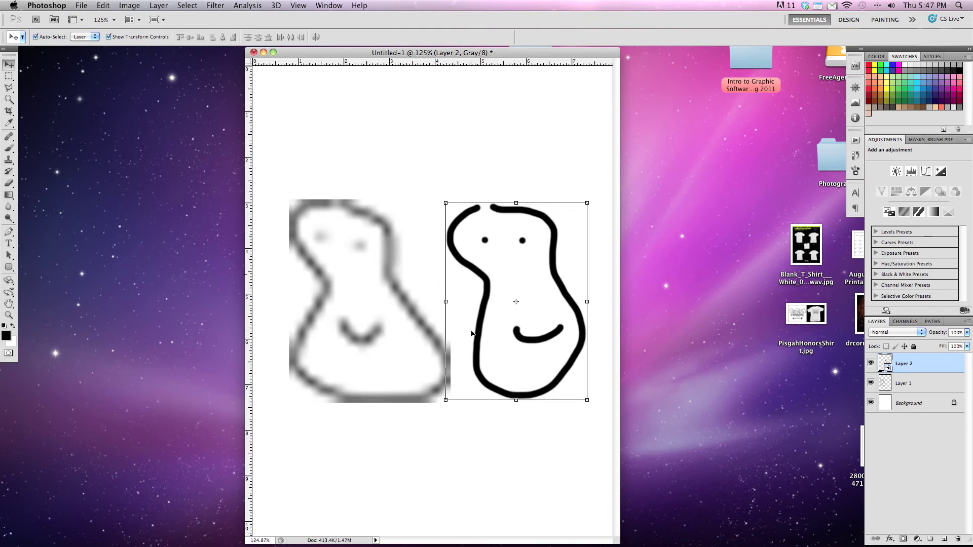
mouse_move(475, 330)
mouse_down()
mouse_move(456, 323)
mouse_move(480, 317)
mouse_up()
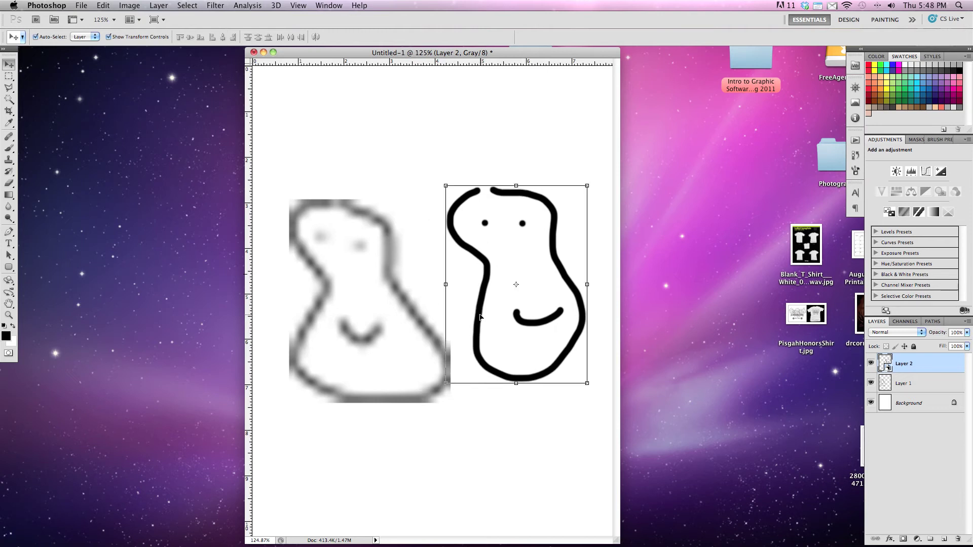
Try to paint on the smart object with the Brush tool and decline to rasterize it
click(9, 149)
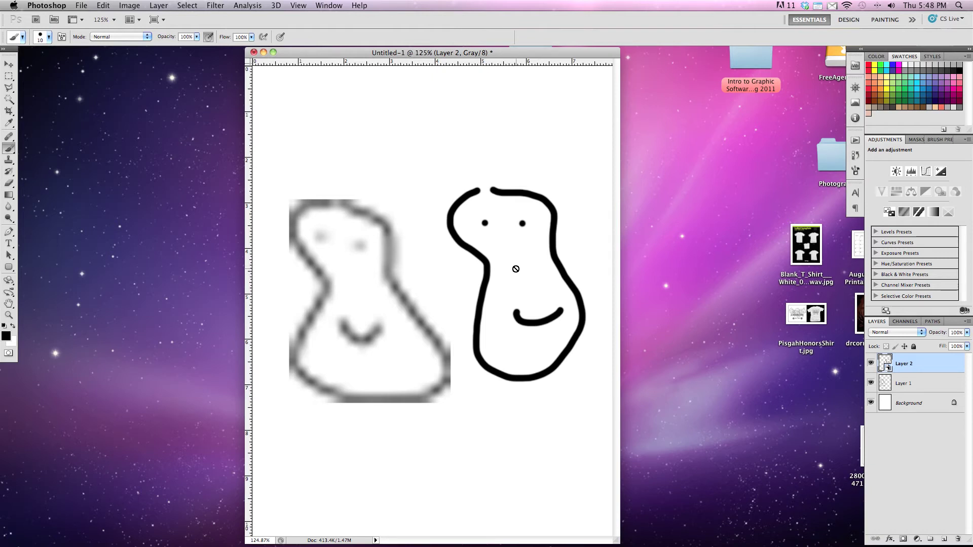
click(455, 217)
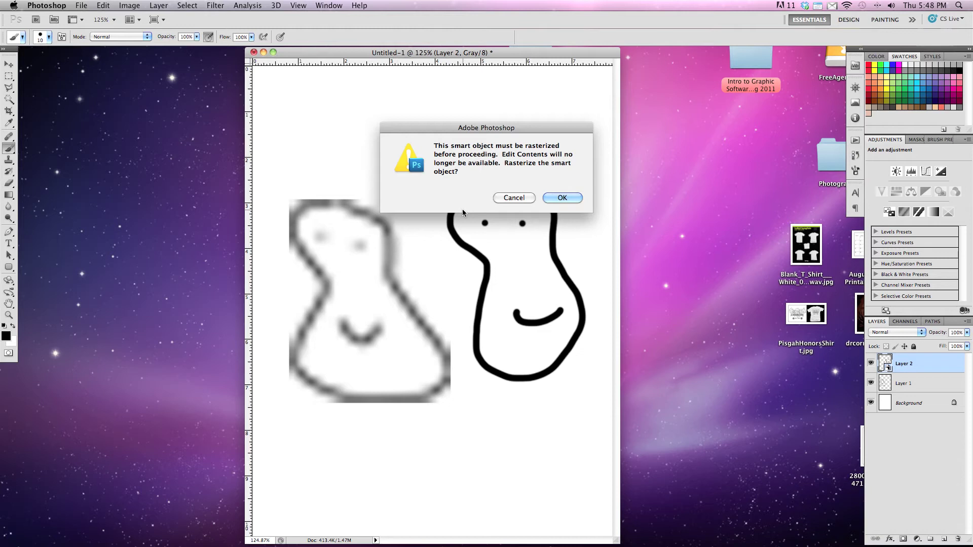
click(505, 199)
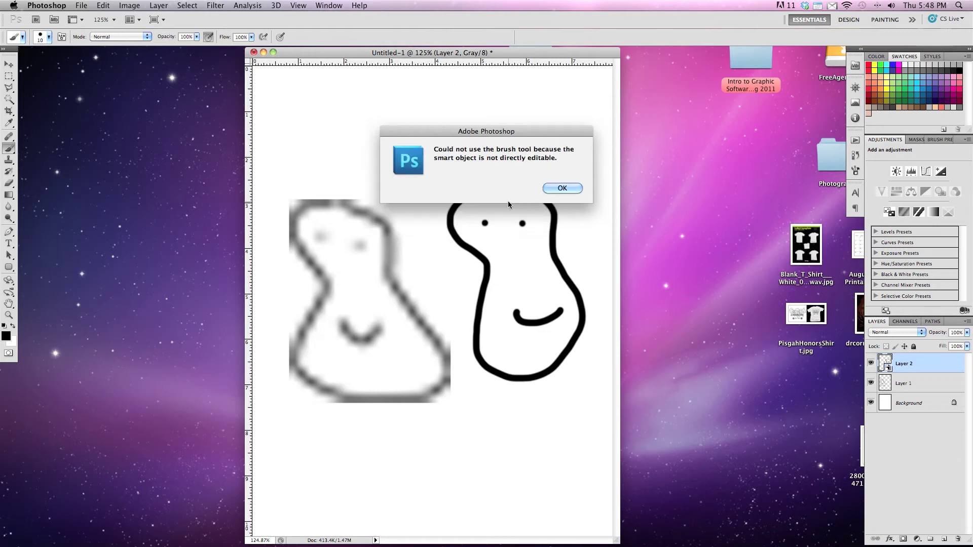
click(561, 189)
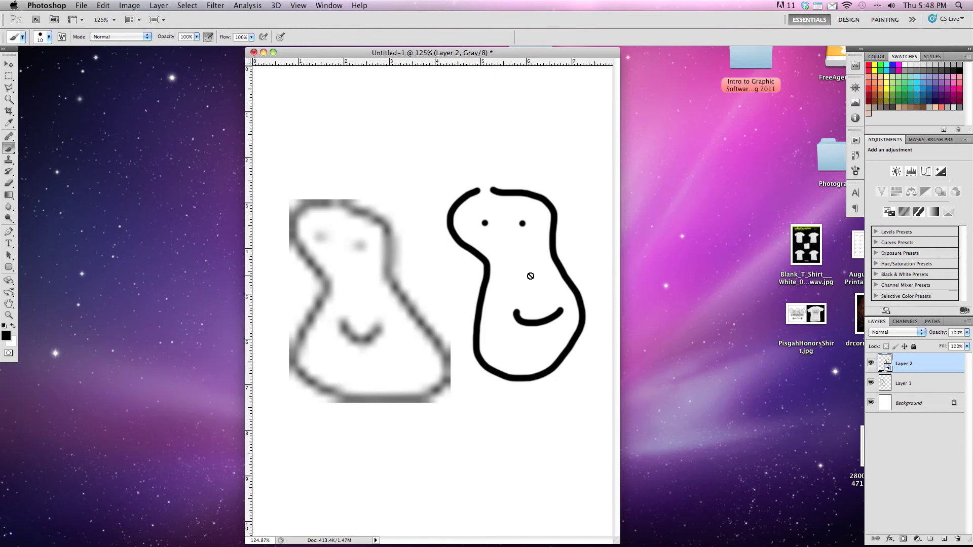
Open the contents of the Layer 2 smart object for editing
double_click(886, 369)
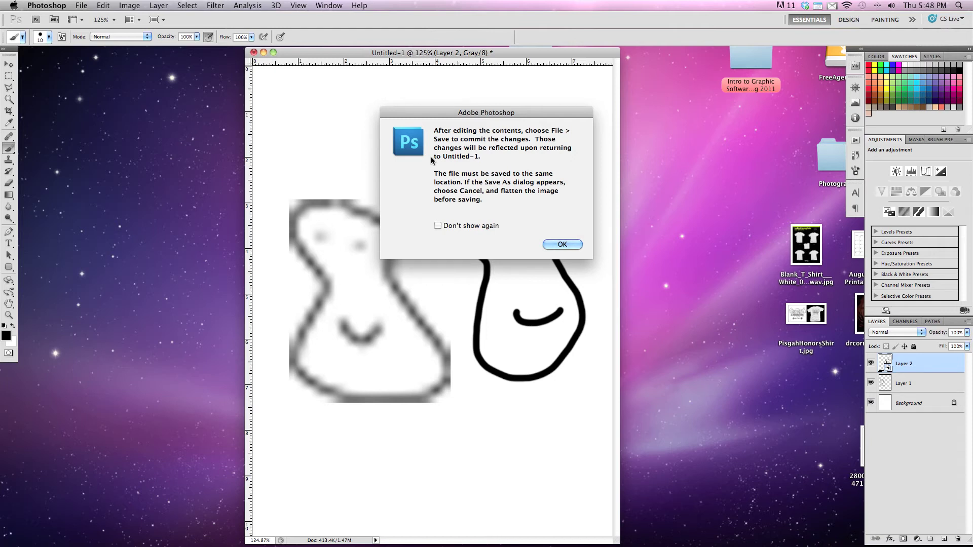
click(558, 246)
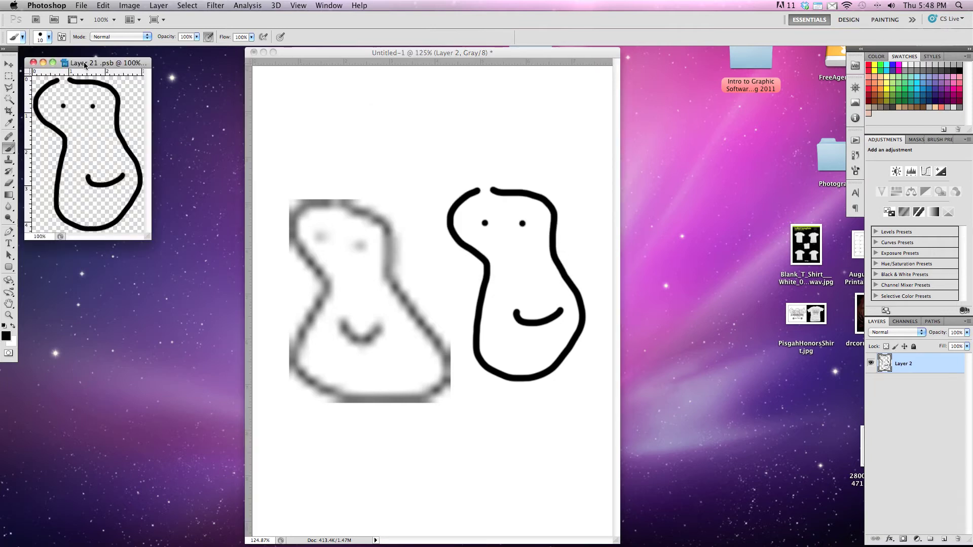
Paint a nose and short hair-like strokes on both sides of the figure in the smart object's contents
drag(82, 65, 123, 67)
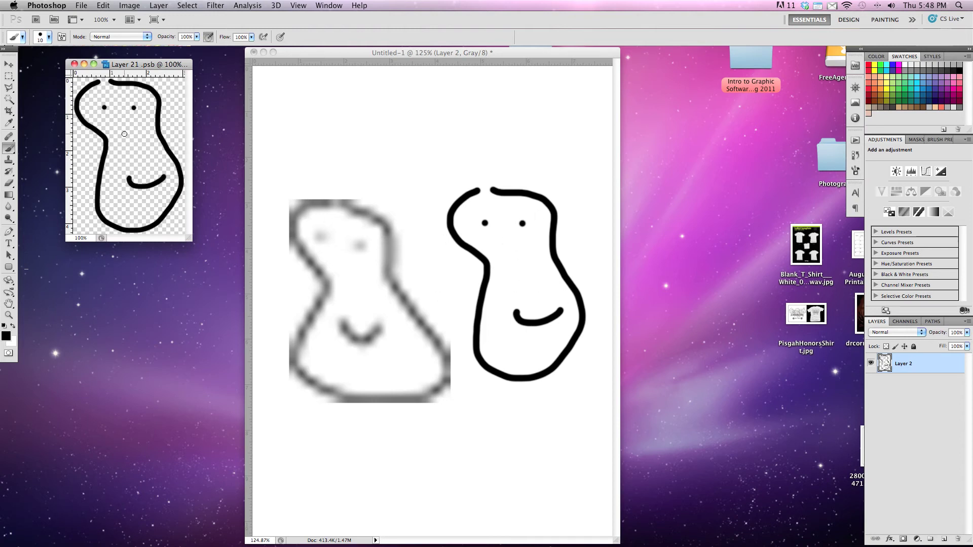
mouse_move(127, 130)
mouse_down()
mouse_move(131, 150)
mouse_move(91, 136)
mouse_up()
drag(162, 113, 162, 119)
drag(162, 105, 172, 109)
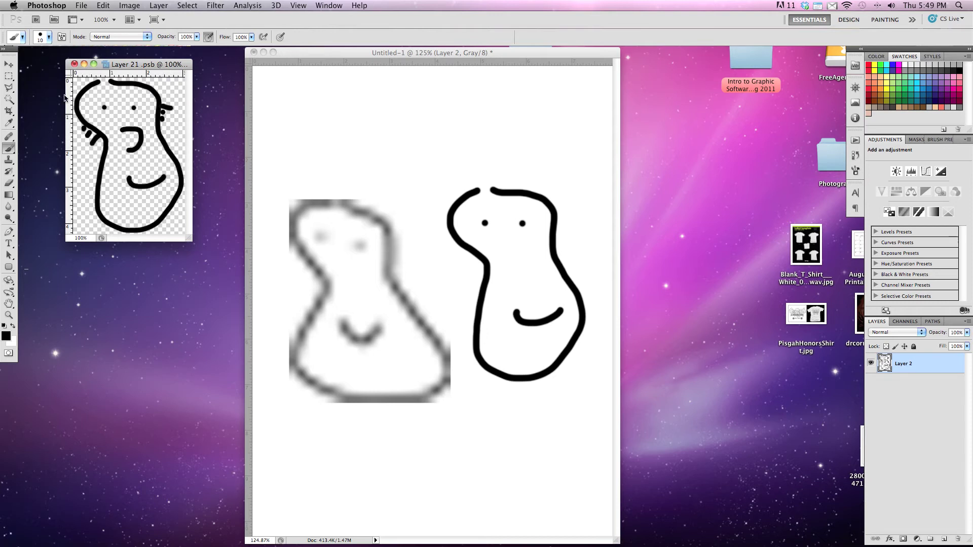
Save the edited contents to update the smart object in the main document and close the contents file
click(81, 5)
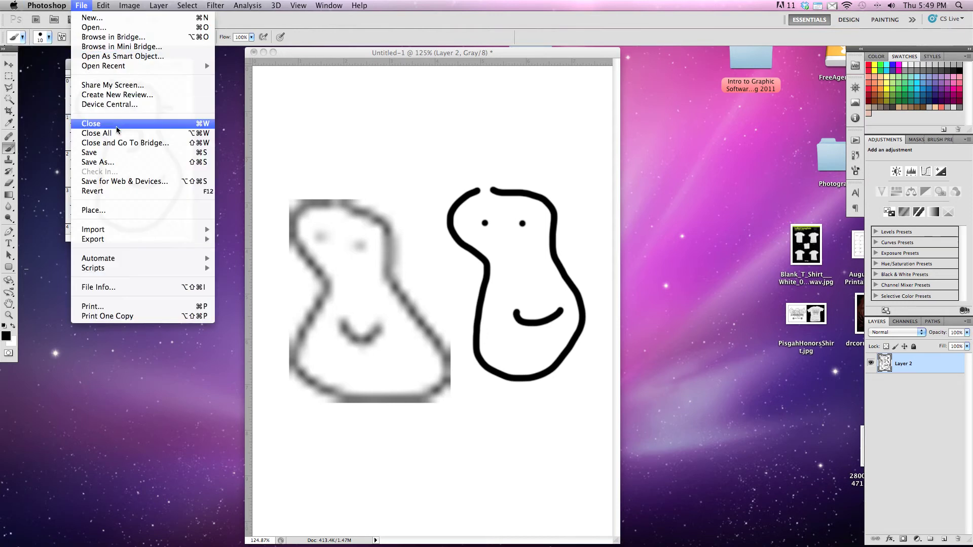
click(109, 153)
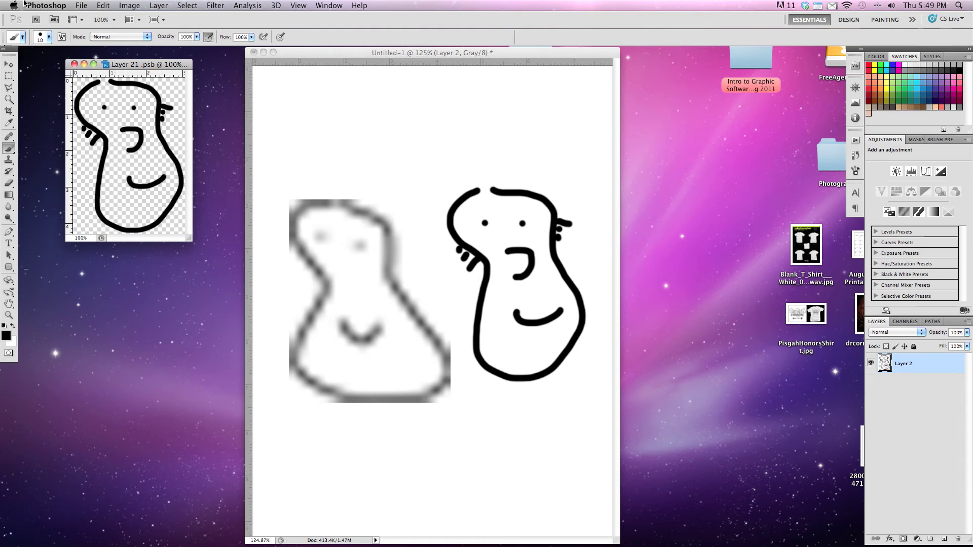
click(74, 65)
Shift the updated smart object slightly up and left, and scale it up slightly
key(v)
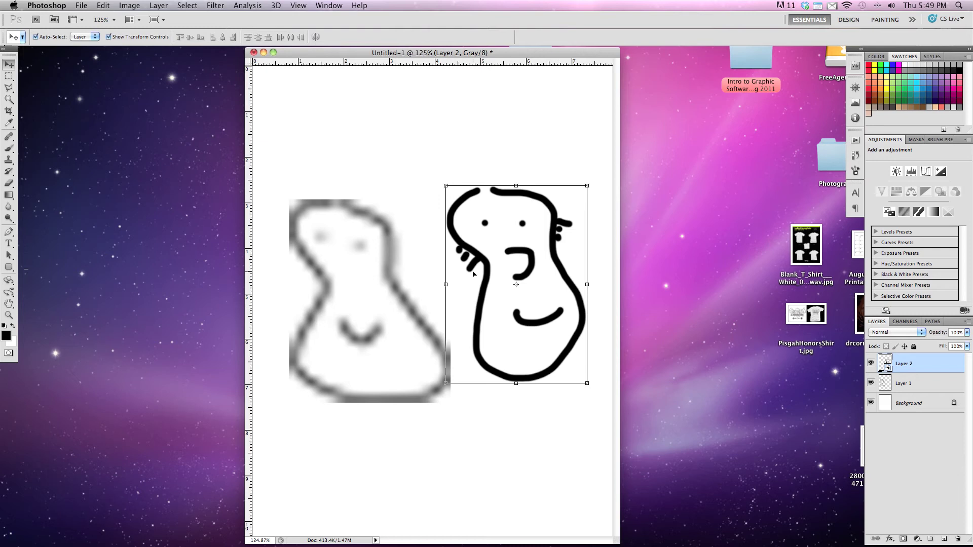
drag(520, 324, 512, 303)
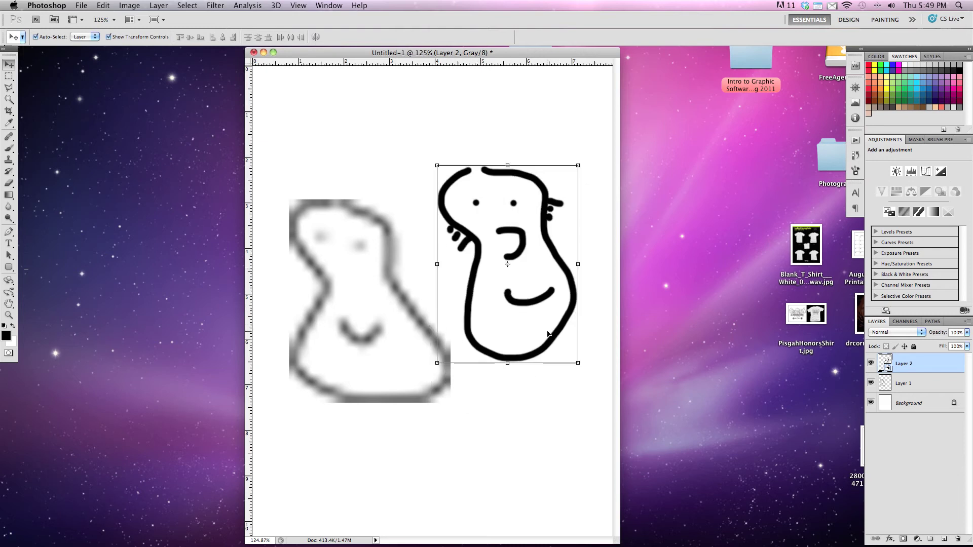
mouse_move(589, 371)
mouse_down()
mouse_move(548, 349)
mouse_move(457, 208)
mouse_move(565, 386)
mouse_up()
key(Return)
key(Return)
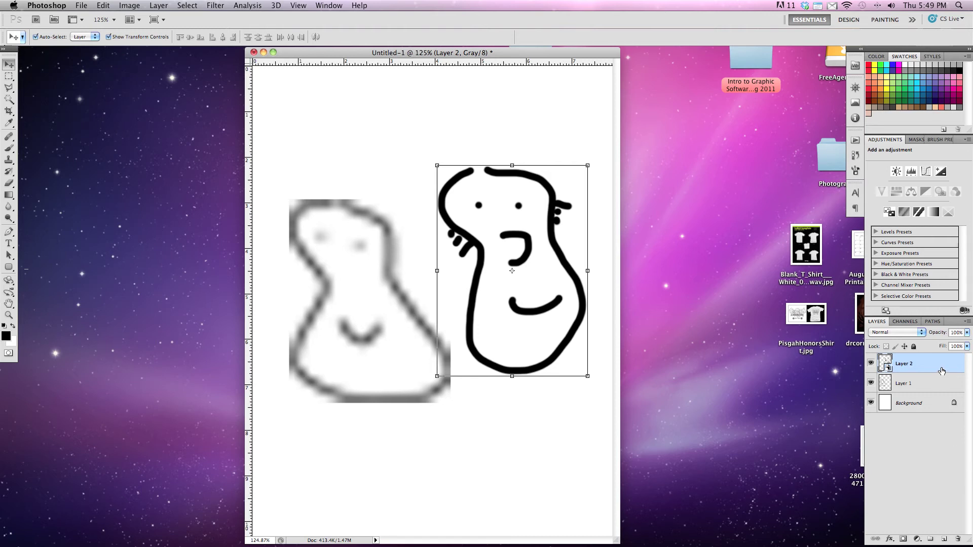
Move the smart object and the blurred figure down to the lower half of the canvas
click(917, 436)
click(928, 369)
drag(554, 272, 548, 424)
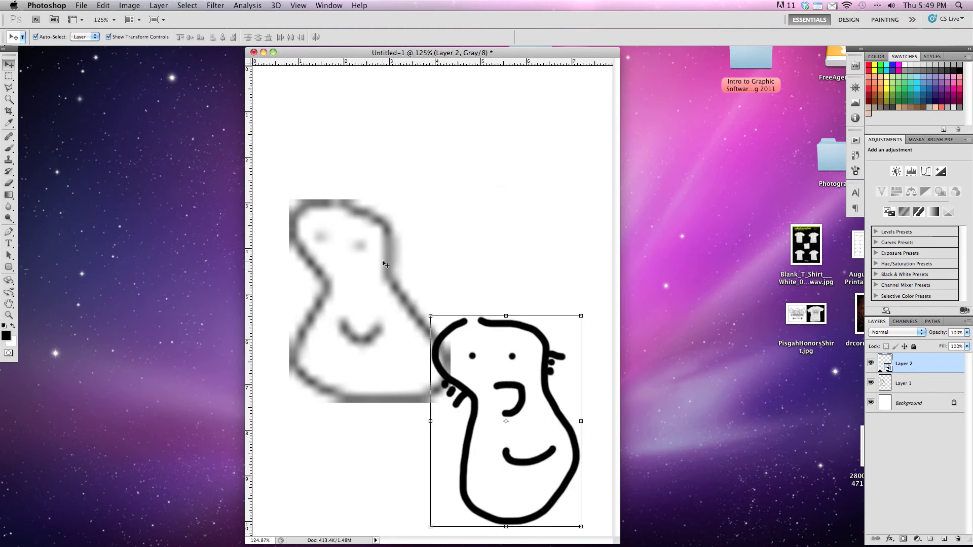
drag(385, 263, 376, 372)
Add two new layers above Layer 2 and paint a closed black oval outline on Layer 4 above the figures
click(921, 364)
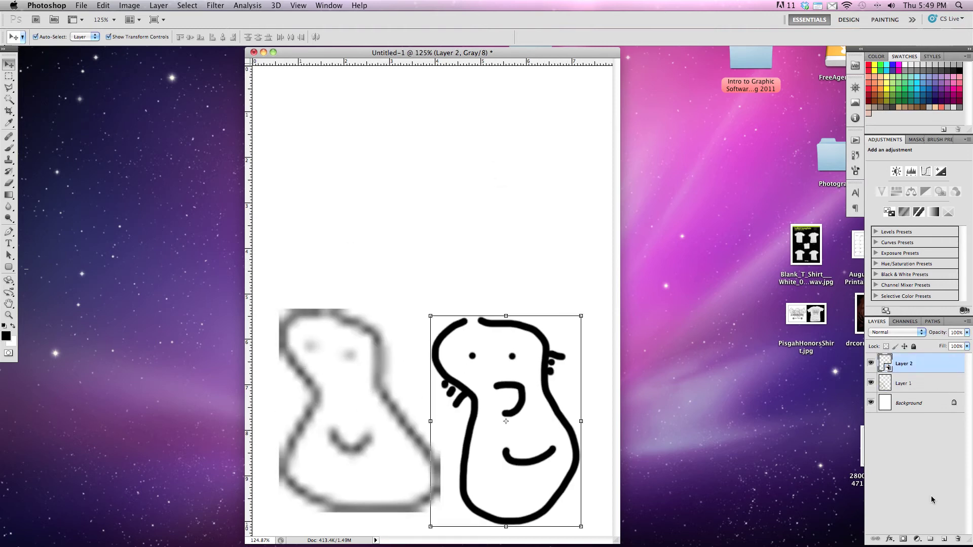
click(944, 540)
click(944, 540)
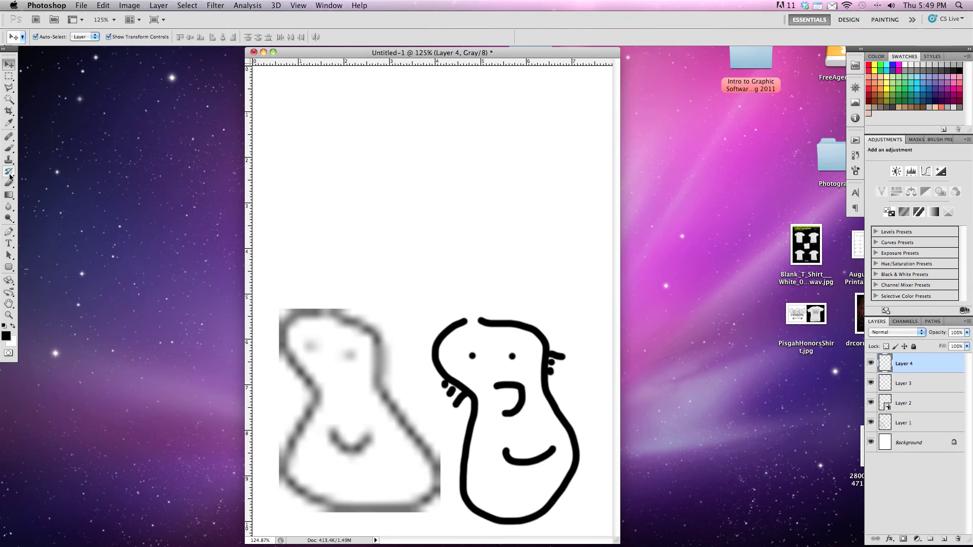
click(11, 147)
mouse_move(398, 140)
mouse_down()
mouse_move(515, 204)
mouse_move(456, 142)
mouse_move(388, 140)
mouse_up()
Fill the inside of the oval with light gray on Layer 3 using the Paint Bucket tool
click(913, 384)
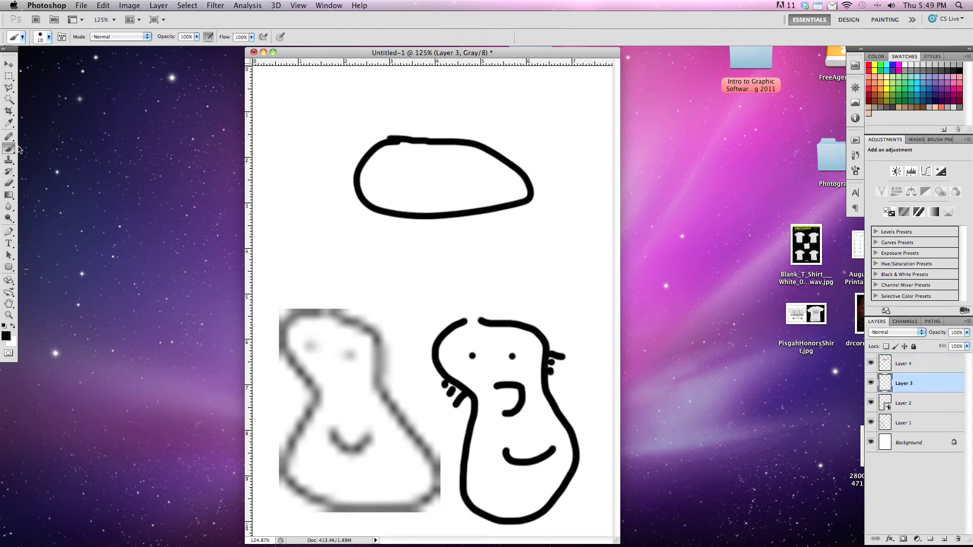
click(11, 195)
click(11, 195)
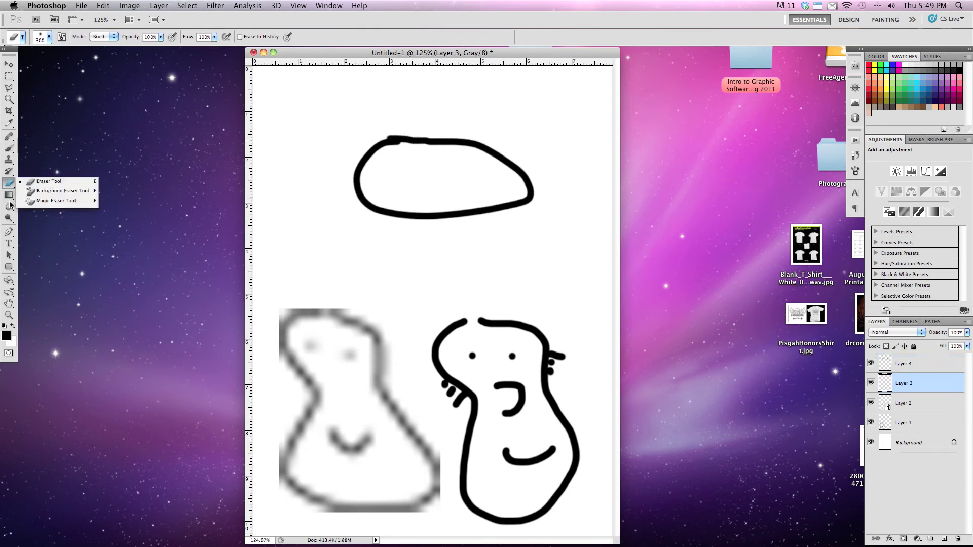
click(4, 193)
drag(4, 193, 41, 203)
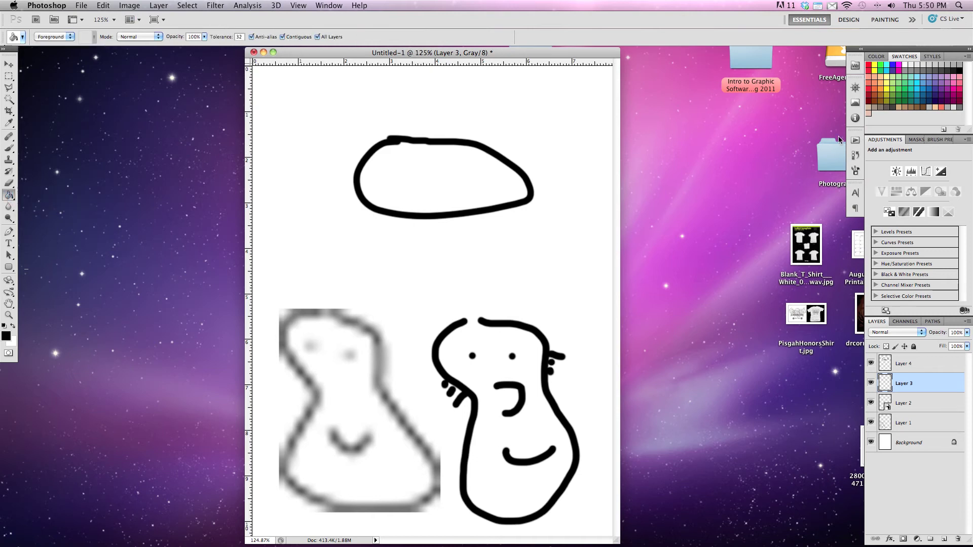
click(887, 102)
click(885, 78)
click(469, 178)
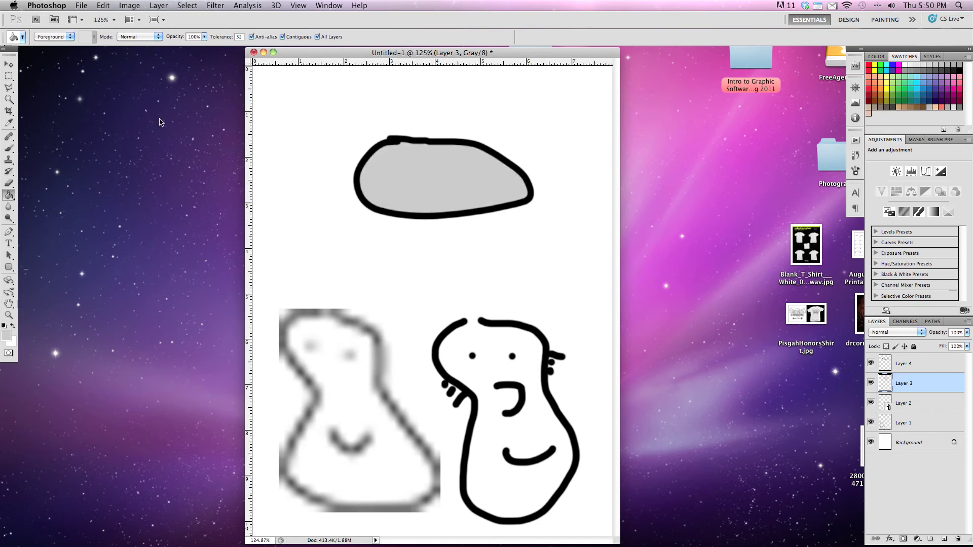
Group Layer 3 and Layer 4 and convert the group to a smart object
click(9, 64)
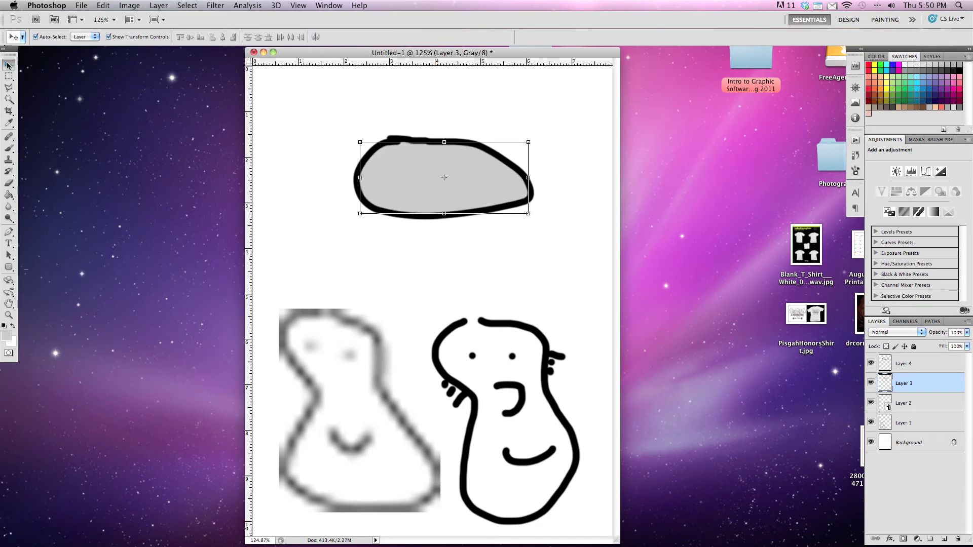
shift+click(935, 370)
key(super+g)
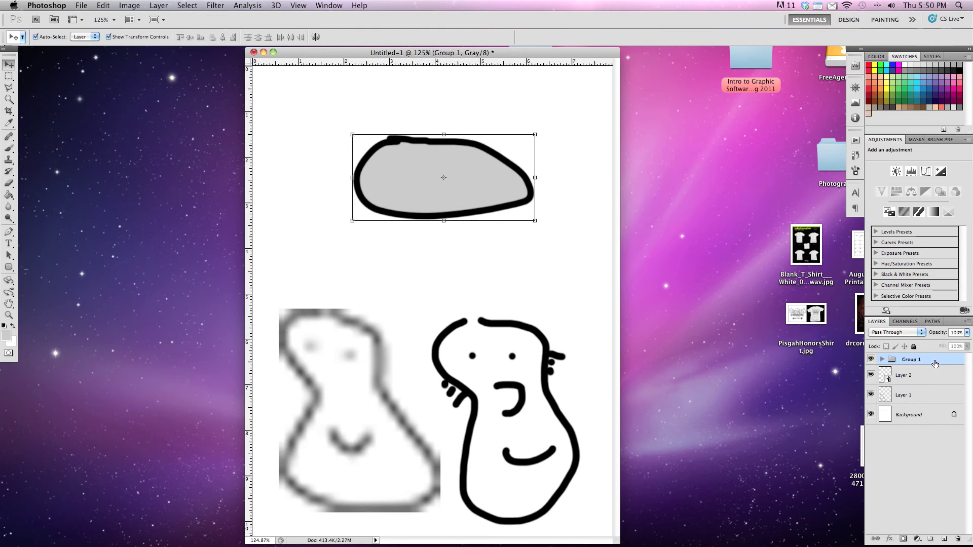
click(968, 324)
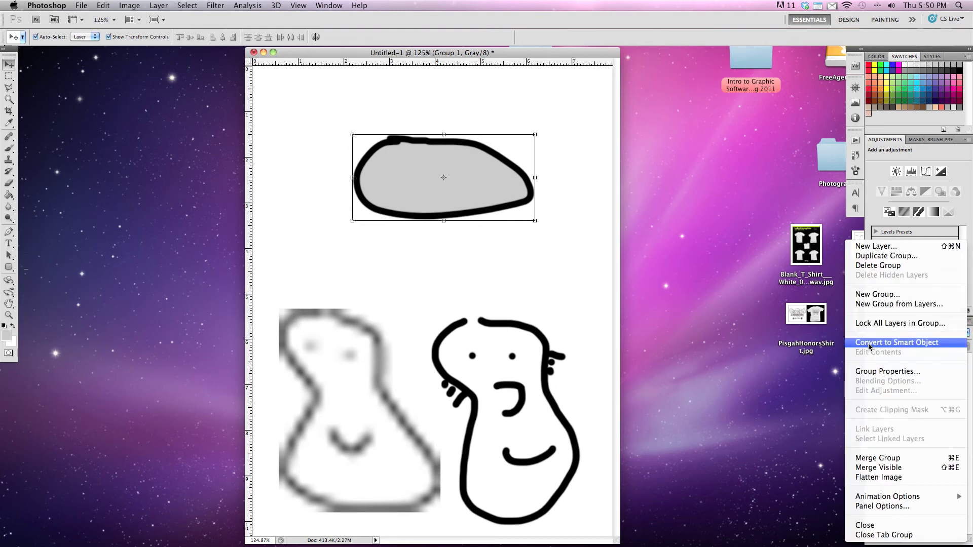
click(942, 344)
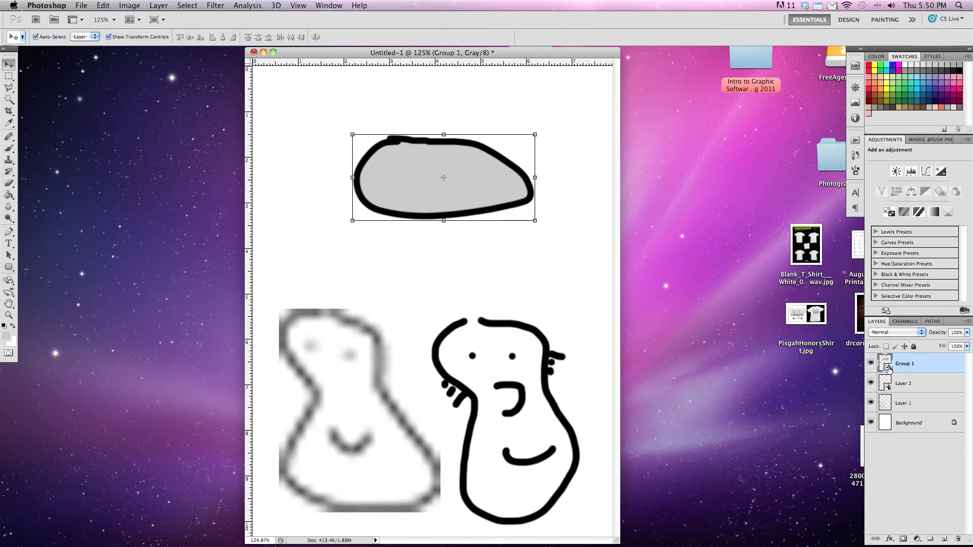
Open the contents of the Group 1 smart object and select Layer 4 inside its group
double_click(888, 368)
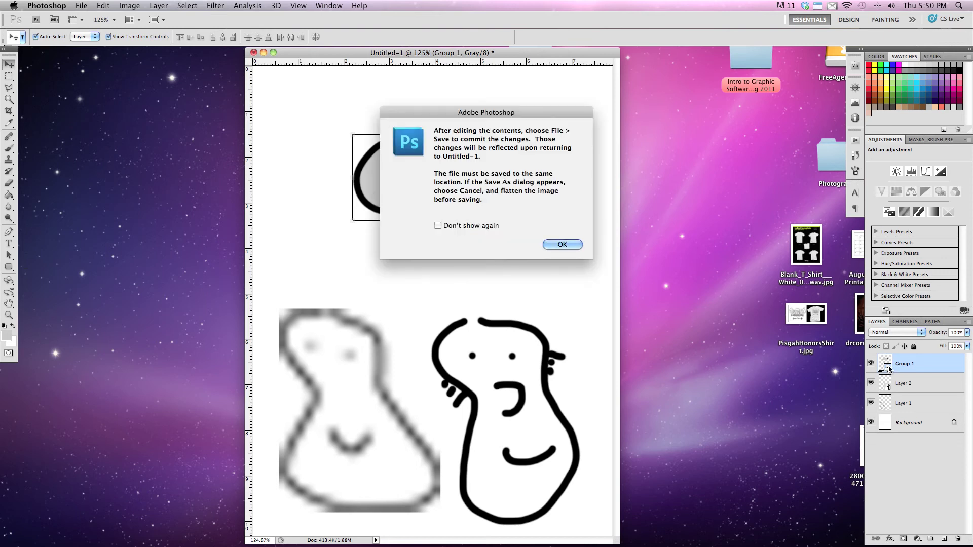
click(558, 246)
drag(76, 63, 80, 73)
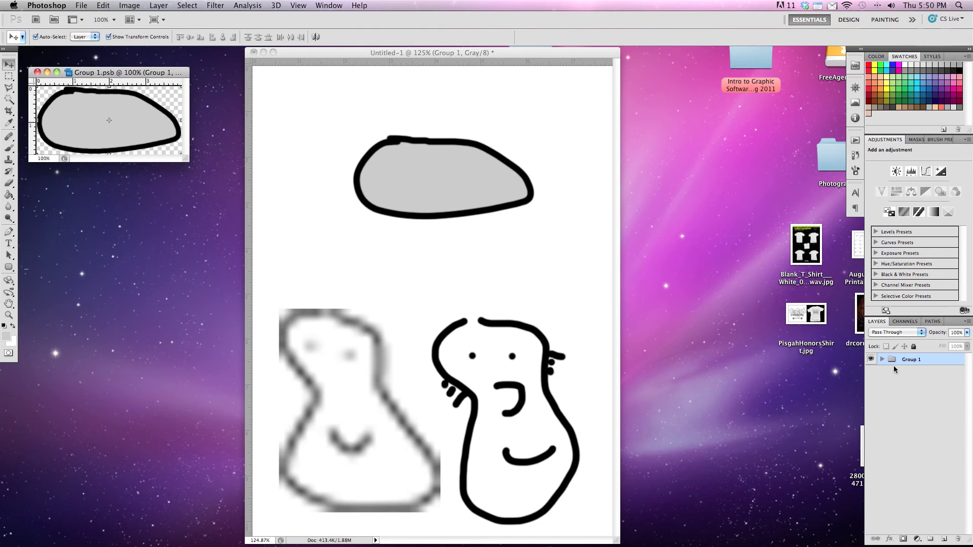
click(882, 360)
click(922, 373)
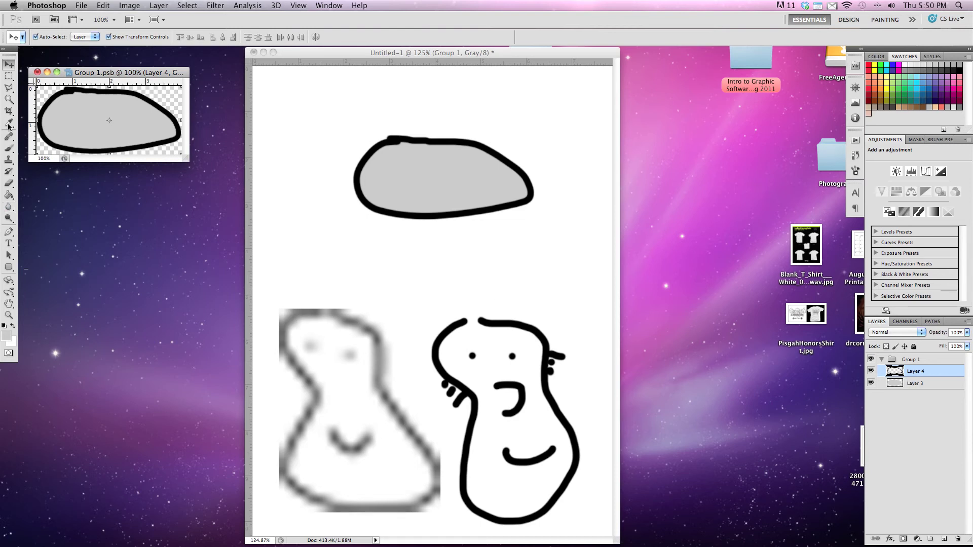
Paint rough light gray and black brush strokes over the oval on Layer 4
click(9, 148)
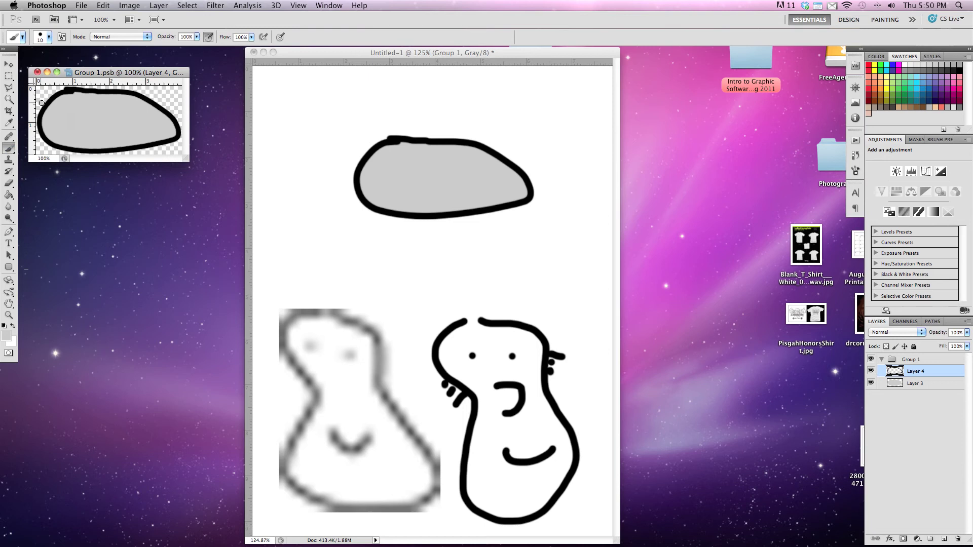
mouse_move(116, 102)
mouse_down()
mouse_move(178, 106)
mouse_move(155, 146)
mouse_move(135, 140)
mouse_up()
key(d)
drag(68, 133, 85, 130)
mouse_move(114, 130)
mouse_down()
mouse_move(134, 116)
mouse_move(127, 129)
mouse_move(102, 128)
mouse_move(157, 136)
mouse_up()
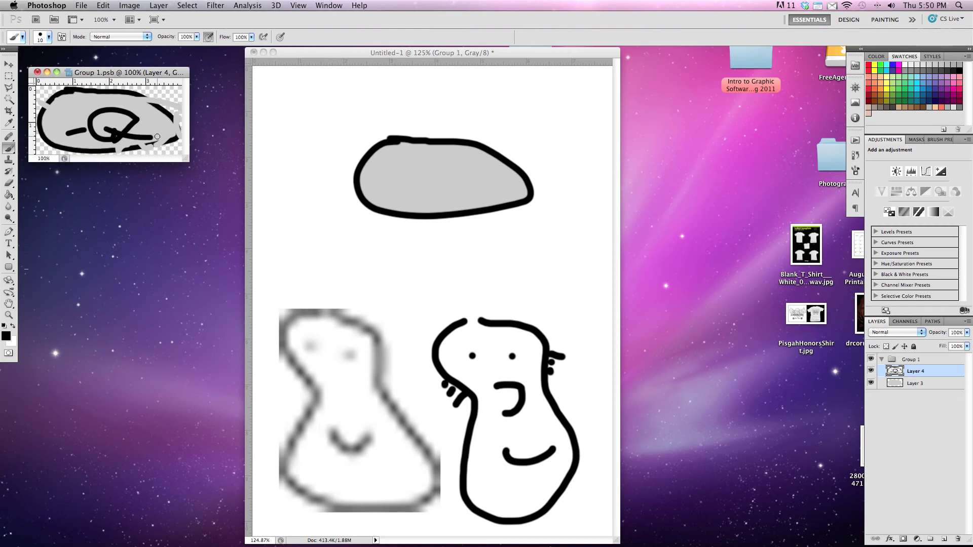
Save and close the Group 1 contents, and undo the resulting smart object update in the main document
key(super+s)
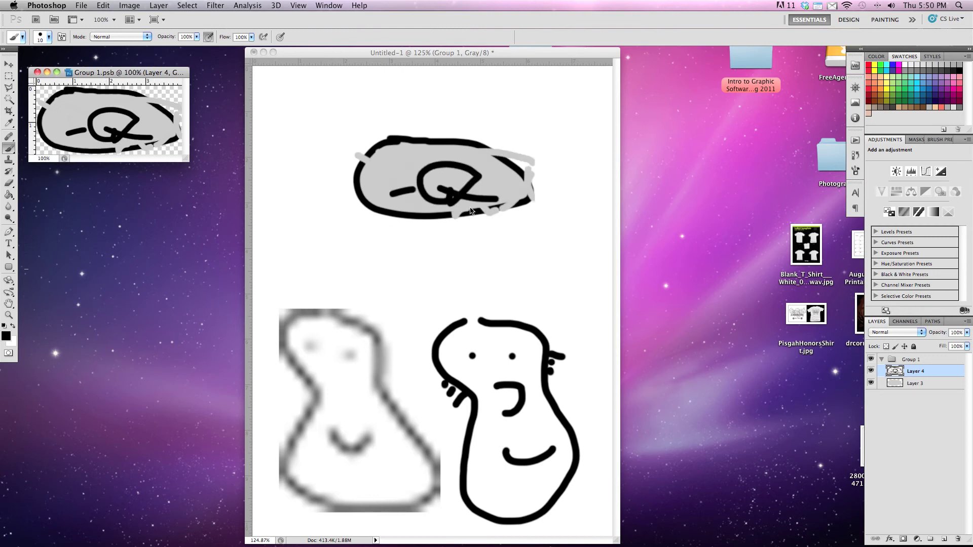
key(super+w)
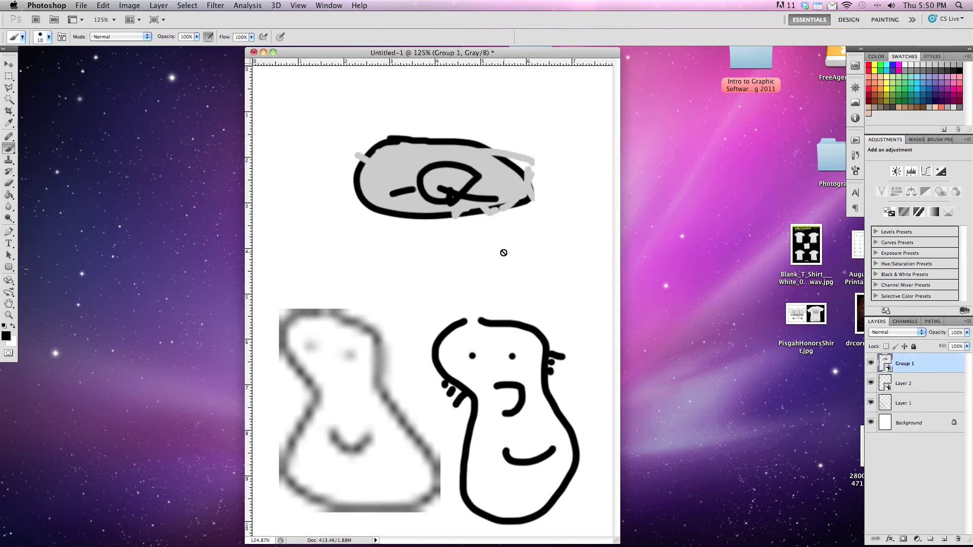
key(super+z)
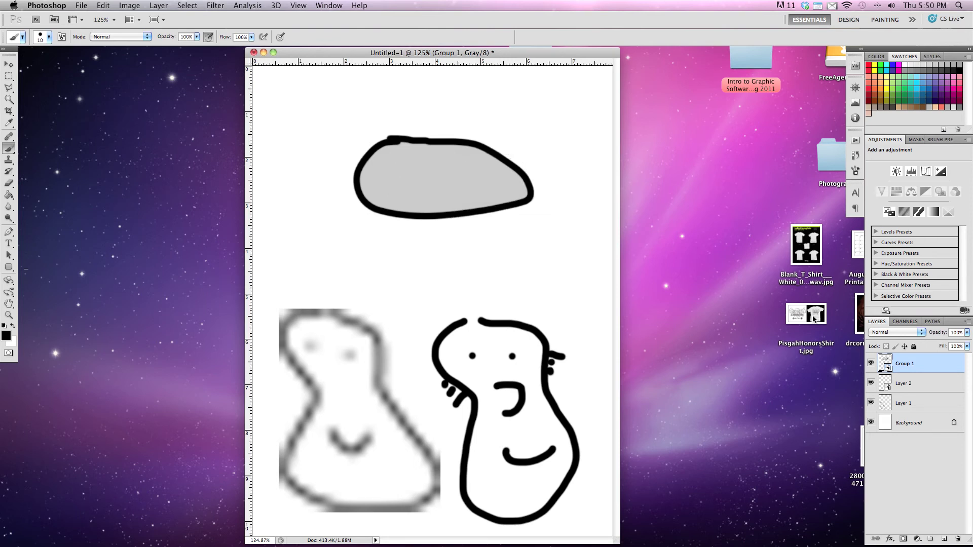
Move the gray oval smart object down so it overlaps both figures, and deselect it
click(8, 64)
click(413, 282)
click(443, 167)
drag(444, 168, 413, 383)
click(419, 239)
Switch to Illustrator and create a new document
mouse_move(629, 546)
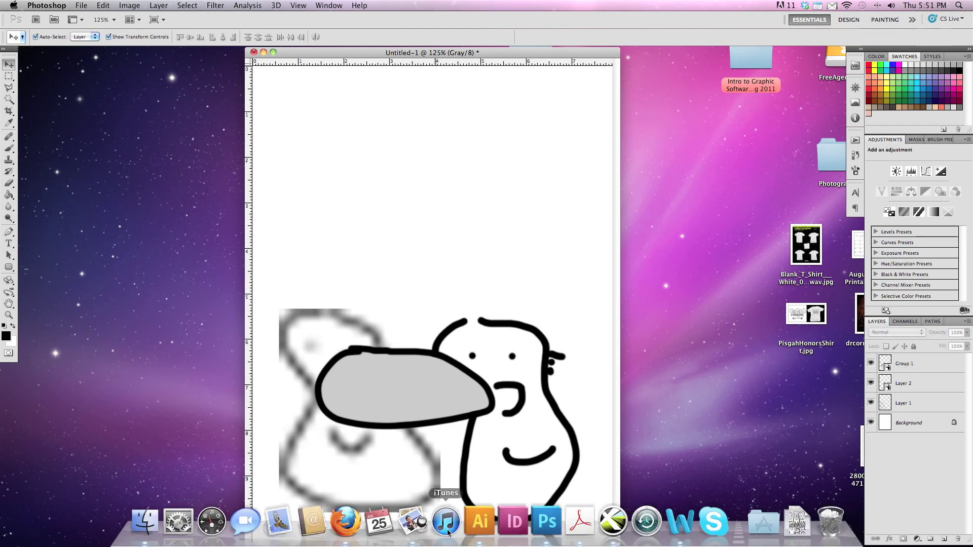
click(476, 521)
click(83, 5)
click(84, 18)
key(Escape)
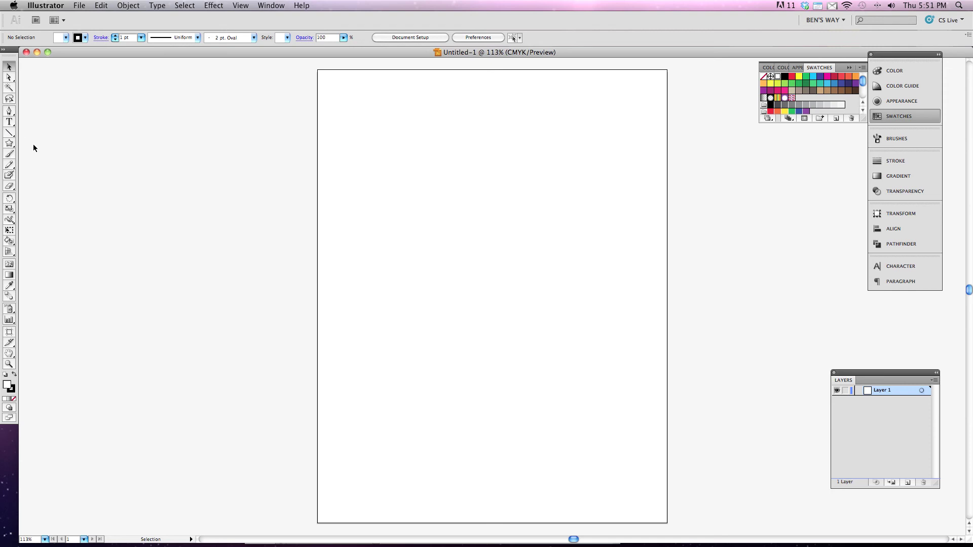
Draw an eight-pointed star with long thin points, about 5.8 in across, on the upper part of the artboard
click(9, 144)
drag(407, 193, 534, 328)
key(Down)
key(Down)
key(Down)
key(Down)
key(Down)
key(Down)
key(Down)
key(Down)
key(Down)
key(Down)
key(Down)
key(Down)
key(Down)
key(Down)
key(Down)
key(Down)
key(Down)
key(Down)
key(Down)
key(Down)
key(v)
click(266, 164)
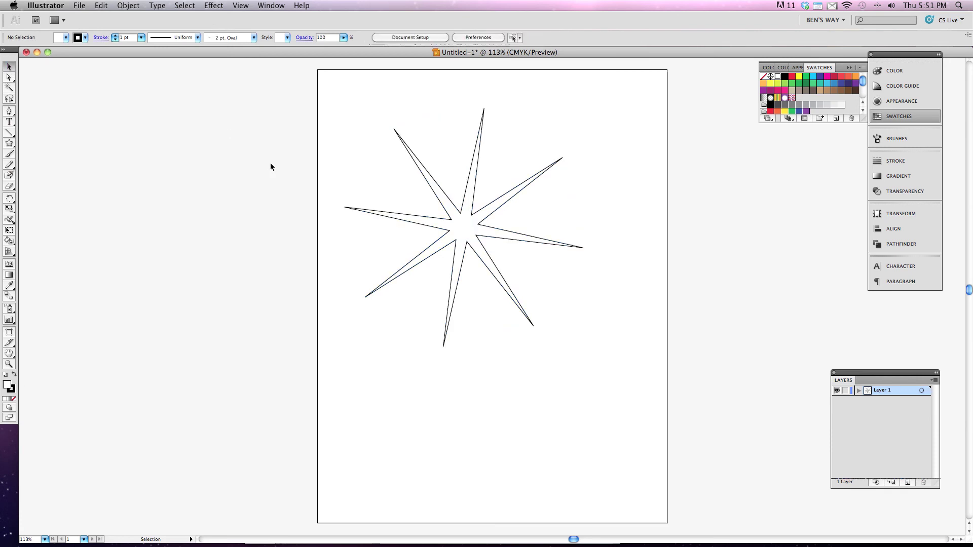
Move the star right and slightly down on the artboard, and deselect it
click(481, 228)
drag(490, 252, 551, 281)
click(305, 325)
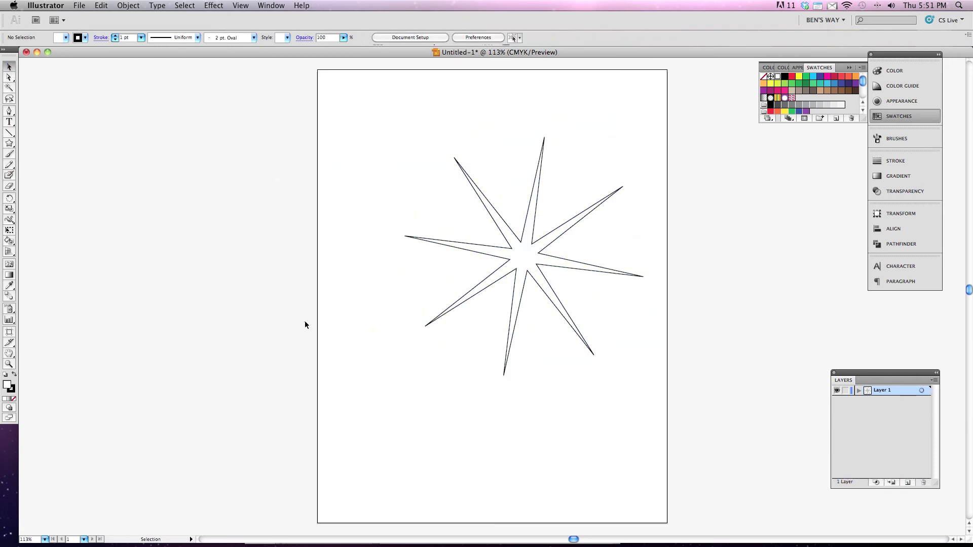
Copy the eight-pointed star from the artboard and switch to the Photoshop document
click(550, 293)
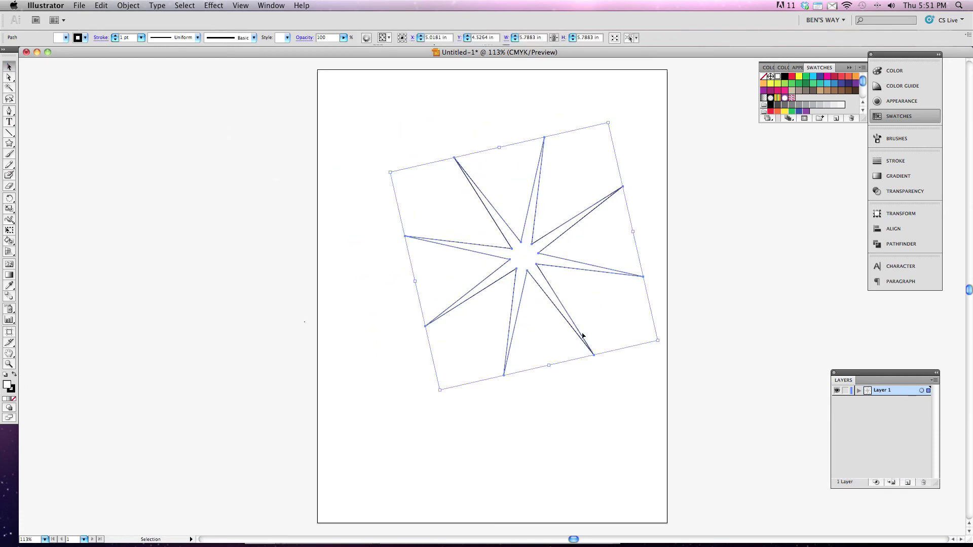
click(100, 5)
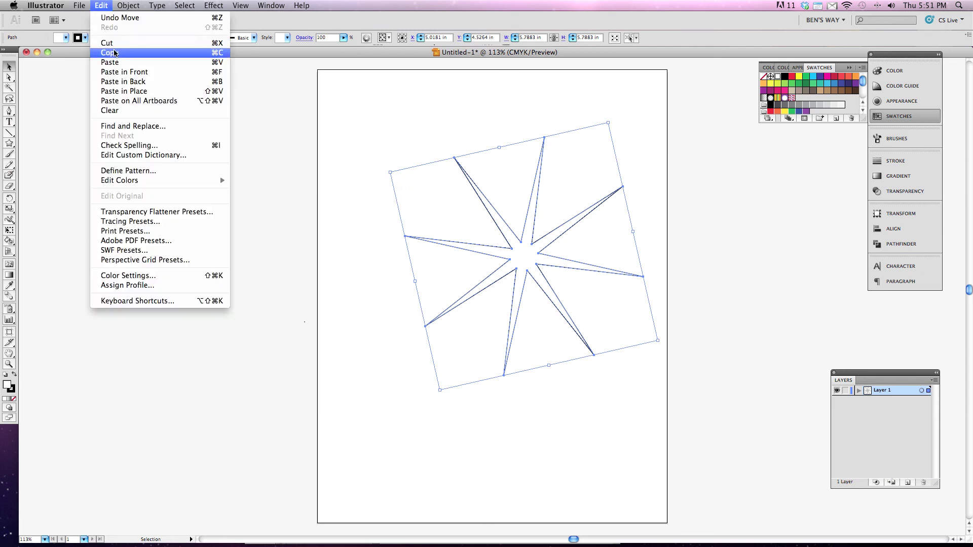
click(112, 54)
key(super+Tab)
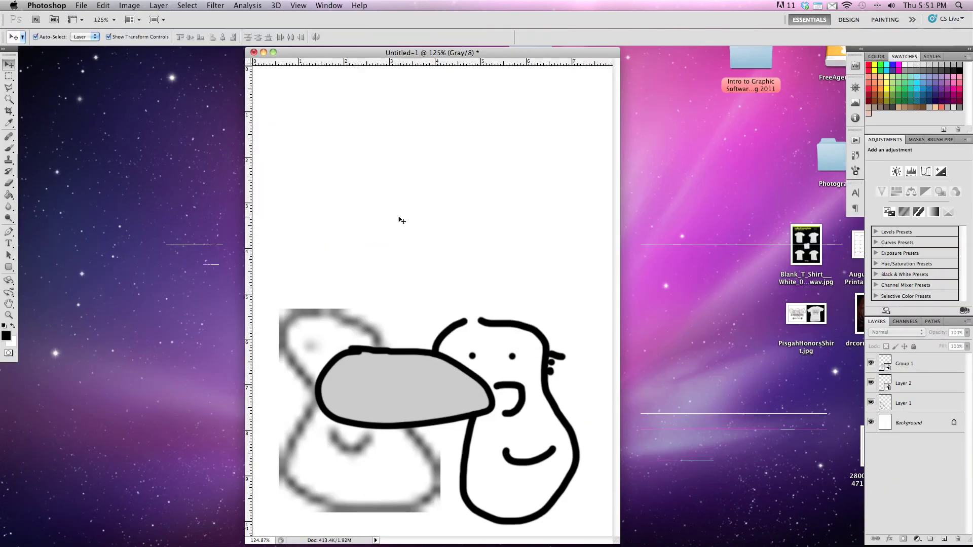
Paste the copied star into the document as a Smart Object
click(97, 5)
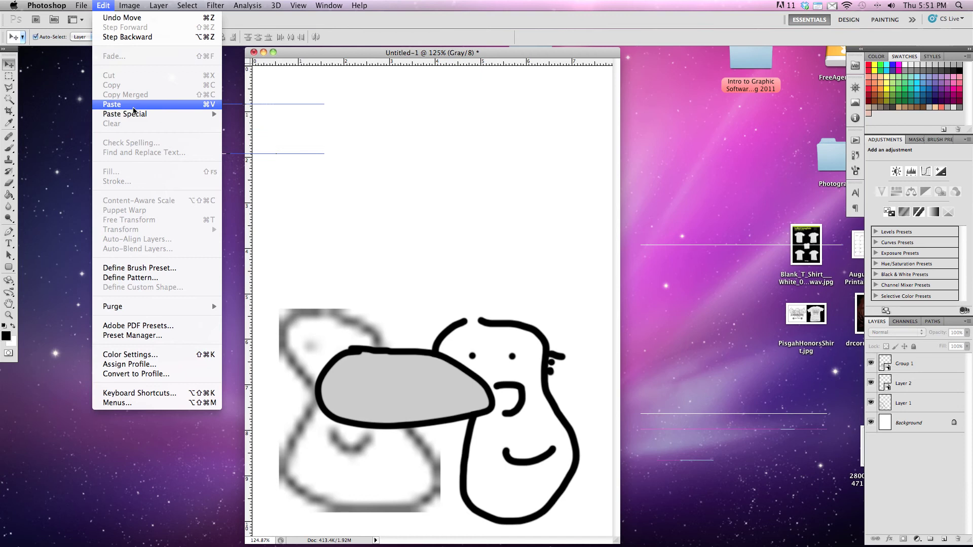
click(134, 110)
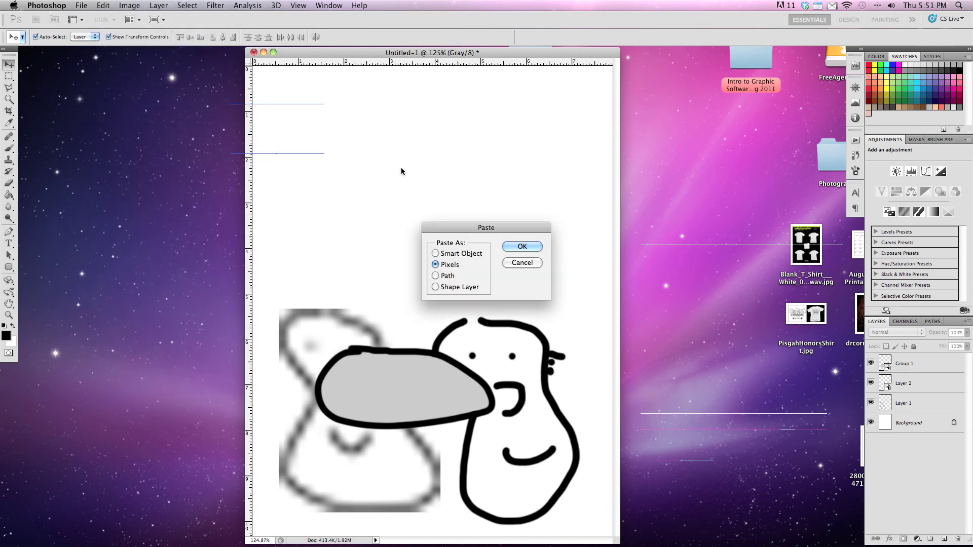
click(471, 256)
key(super+v)
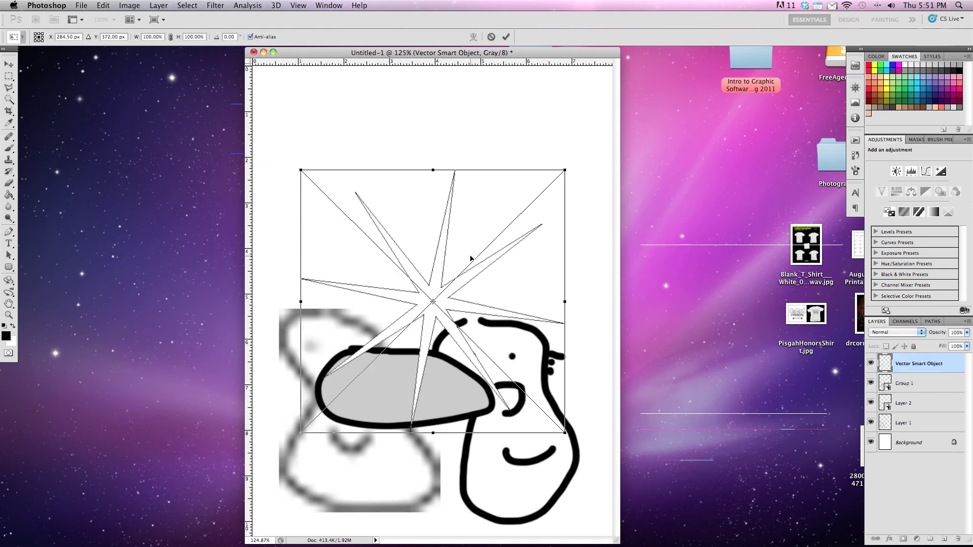
Move the pasted star above the figures and scale it proportionally to about 5.2 in wide, committing the placement
drag(445, 280, 448, 192)
shift+drag(580, 81, 559, 104)
drag(439, 197, 446, 204)
key(Return)
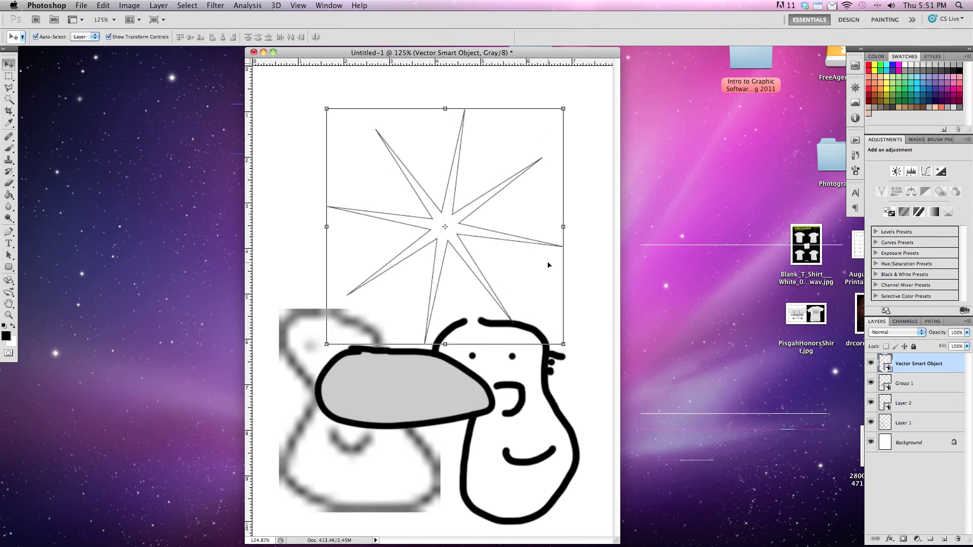
Open the star smart object's contents in Illustrator and pull the star's top point in close to its centre
double_click(888, 369)
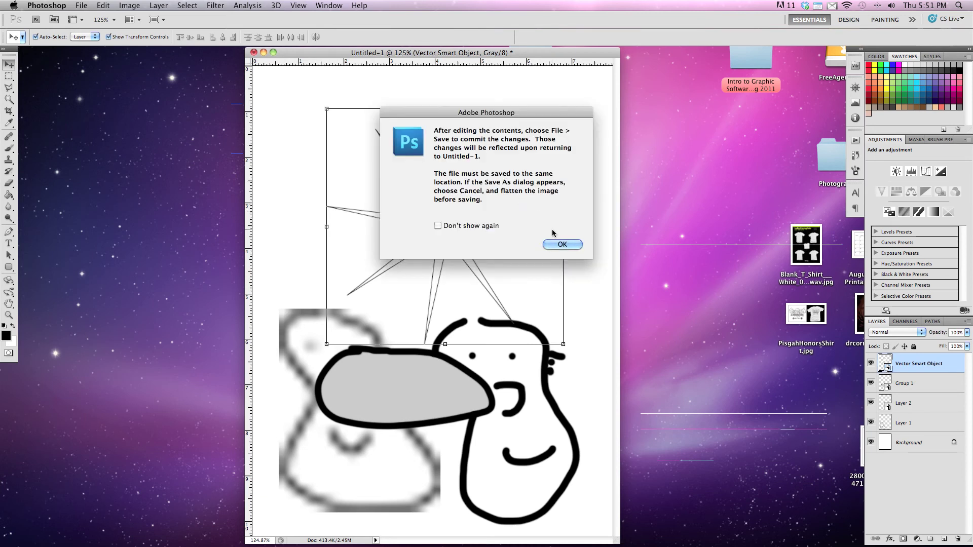
click(557, 245)
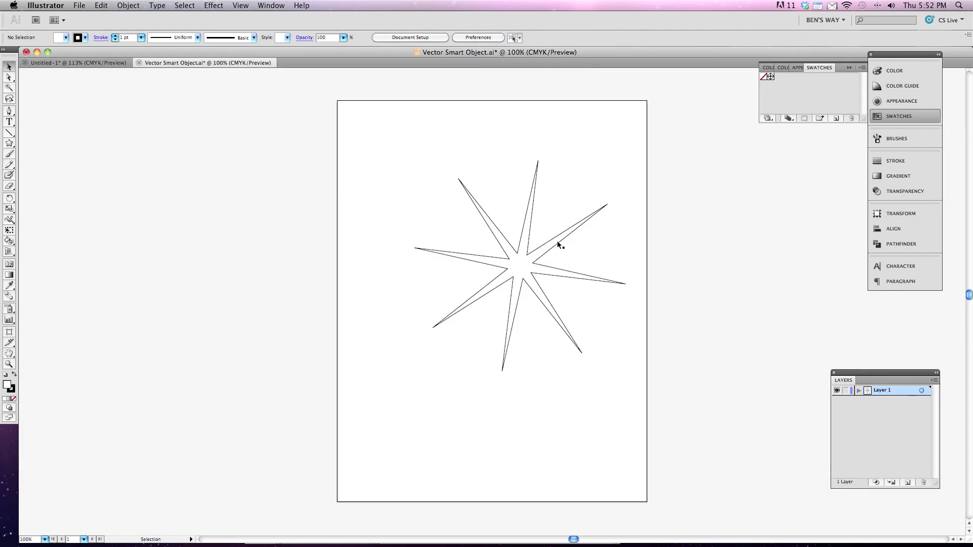
click(9, 77)
drag(537, 165, 518, 246)
click(472, 163)
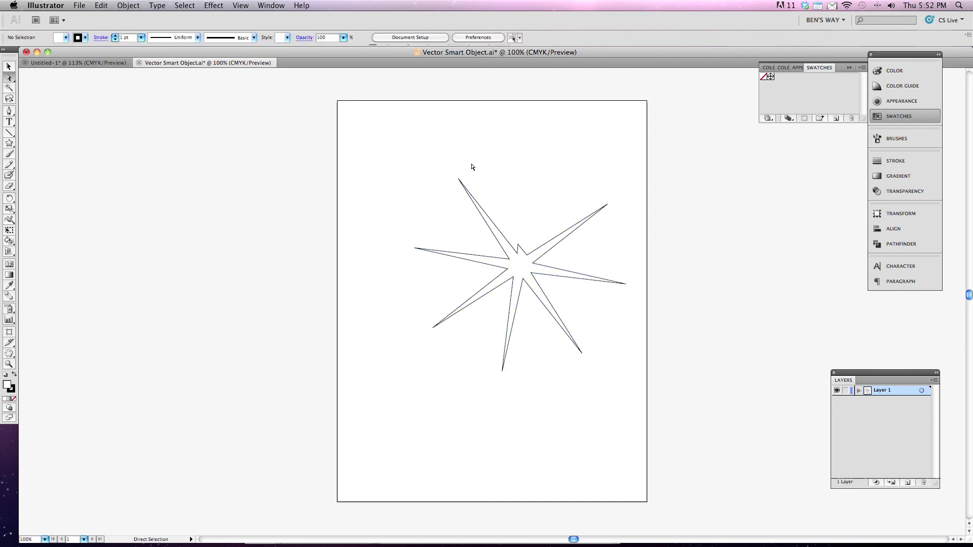
Reshape the star by pulling in its upper-left and left points and moving its lower inner corners outward
drag(459, 181, 554, 284)
click(454, 283)
click(635, 331)
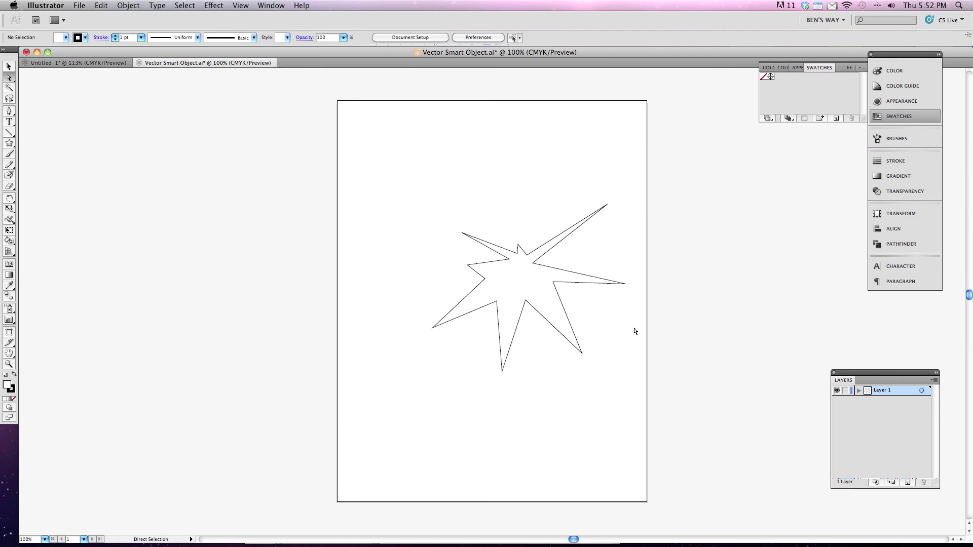
Save the edited star artwork, return to the Photoshop document and deselect the updated smart object
key(super+s)
click(36, 52)
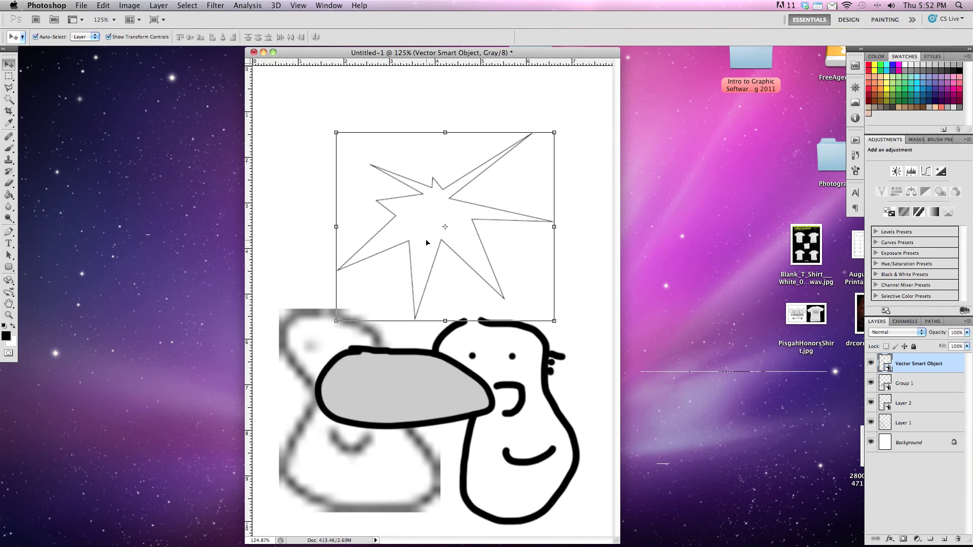
click(458, 261)
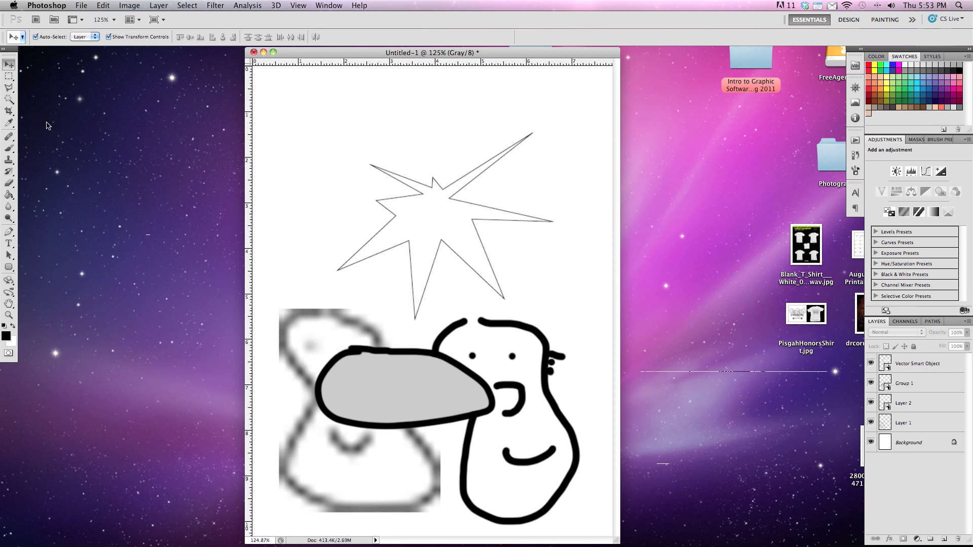
Delete the star smart object and move the gray oval up into the empty area above the figures
click(428, 372)
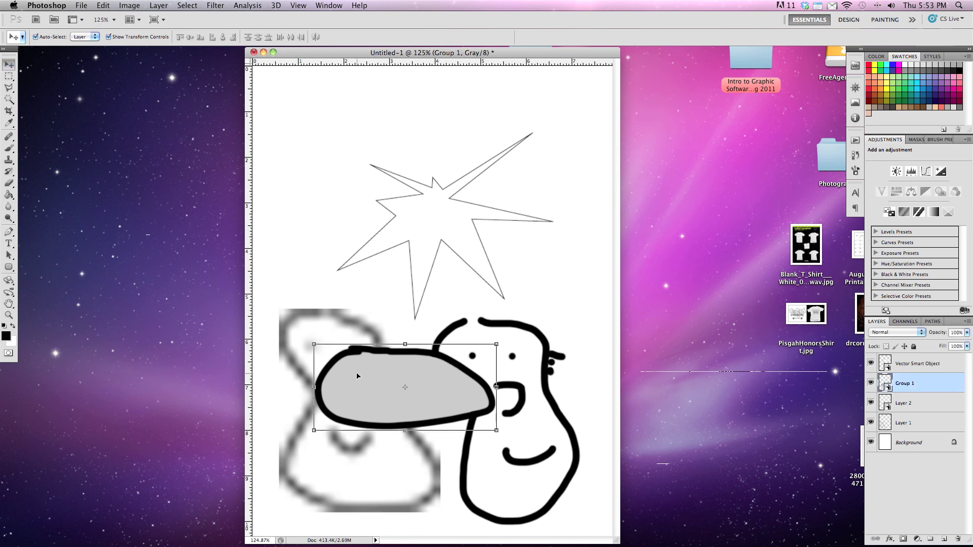
drag(446, 386, 488, 334)
click(446, 217)
key(Delete)
drag(475, 346, 468, 213)
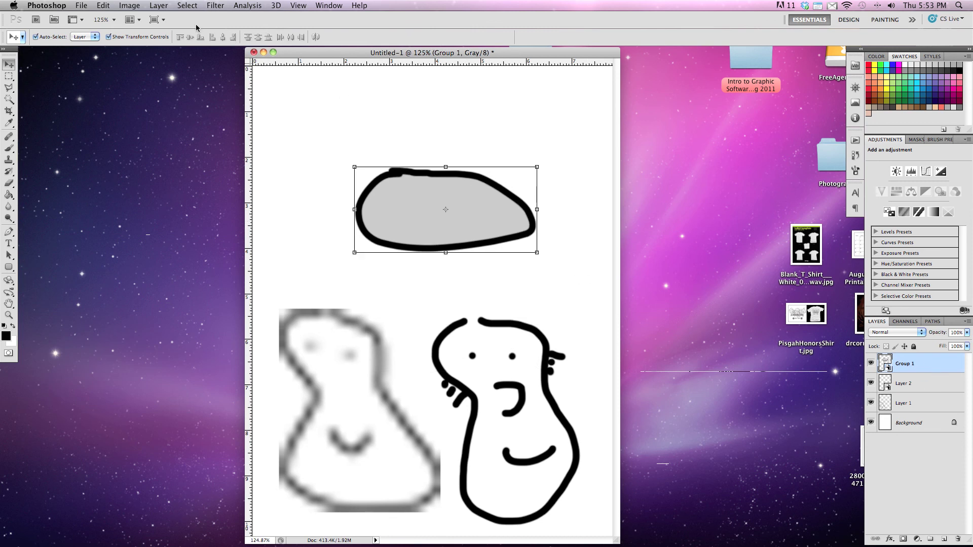
Rasterize the gray oval smart object, Group 1, into a regular layer
click(157, 6)
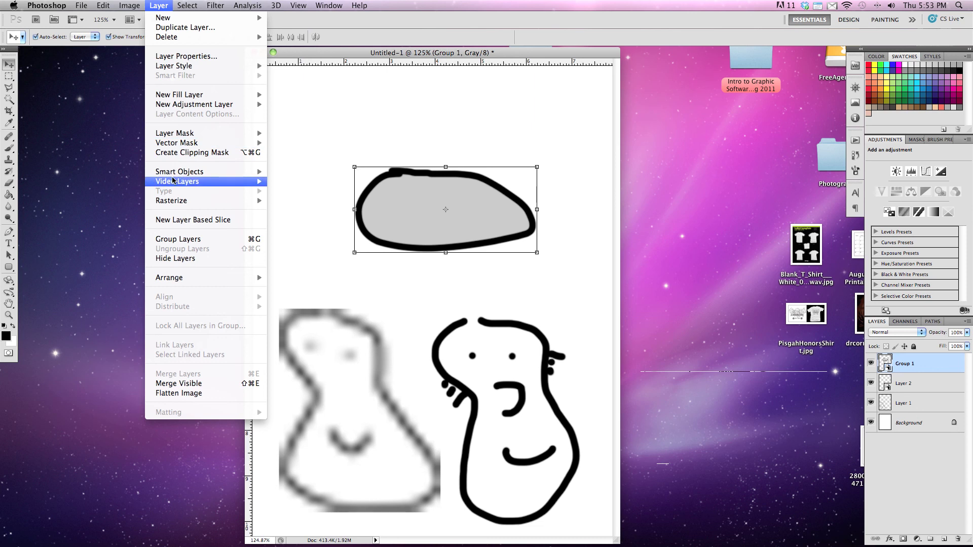
mouse_move(180, 175)
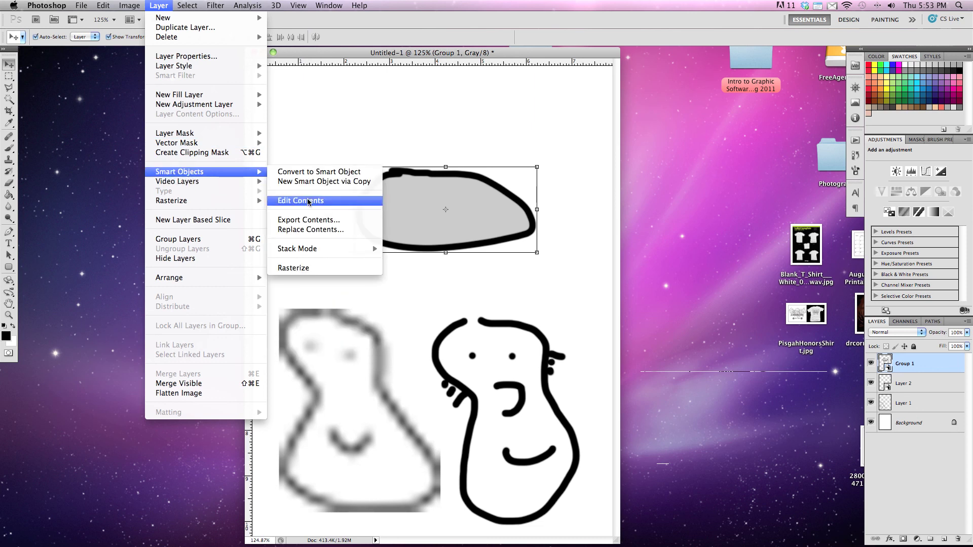
click(335, 273)
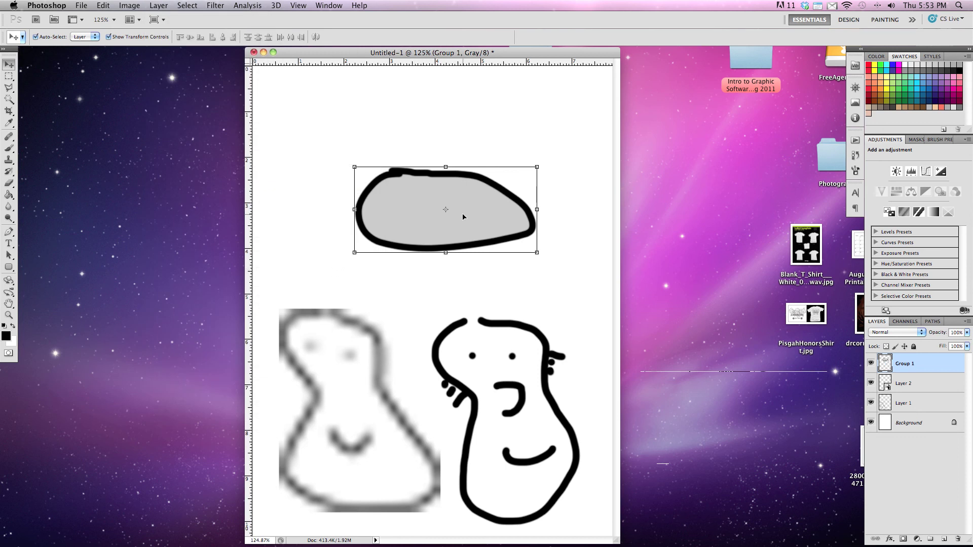
click(968, 321)
click(968, 322)
Shrink the rasterized oval to about 0.5 in wide, enlarge it again to about 4.4 in wide, and deselect it
drag(537, 252, 379, 174)
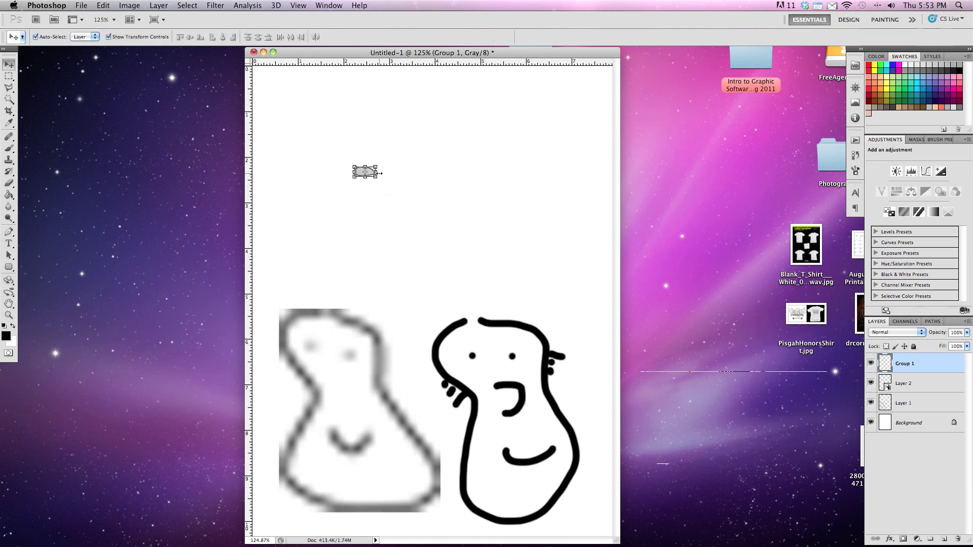
key(Escape)
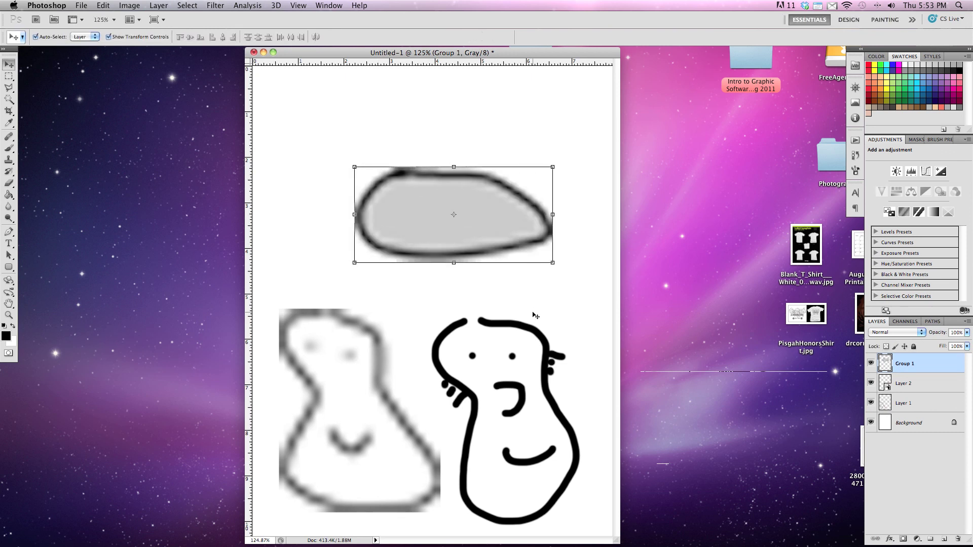
click(465, 298)
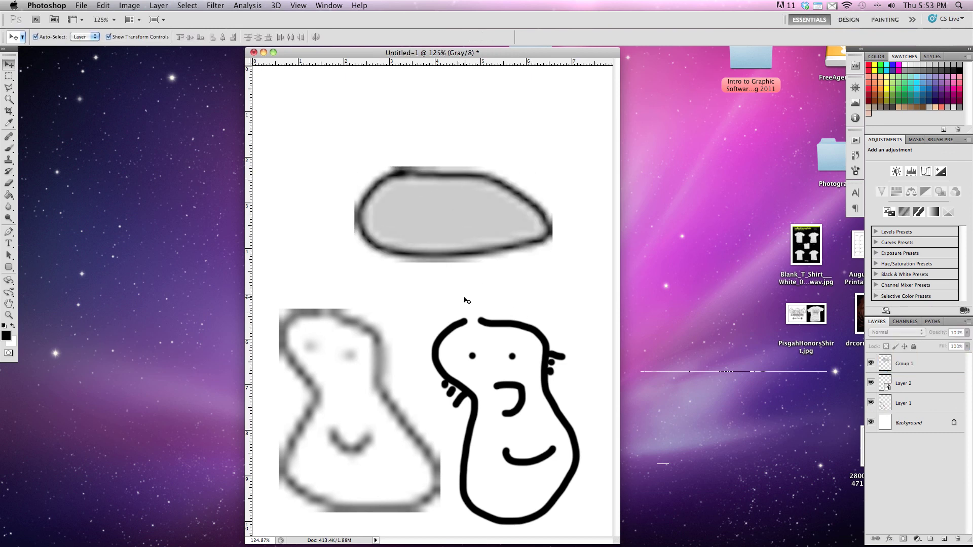